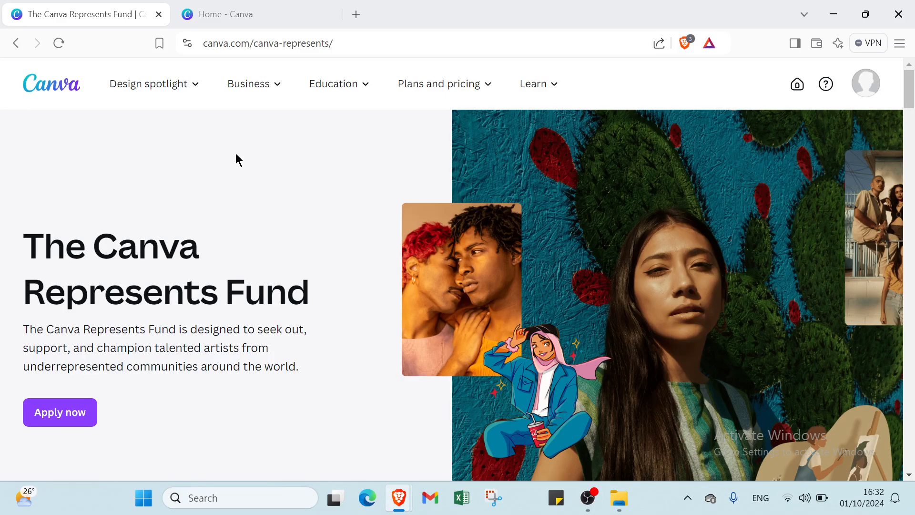
Read through the Canva Represents Fund page, from its introduction and artist application criteria to the long-term diversity commitment section
mouse_move(219, 94)
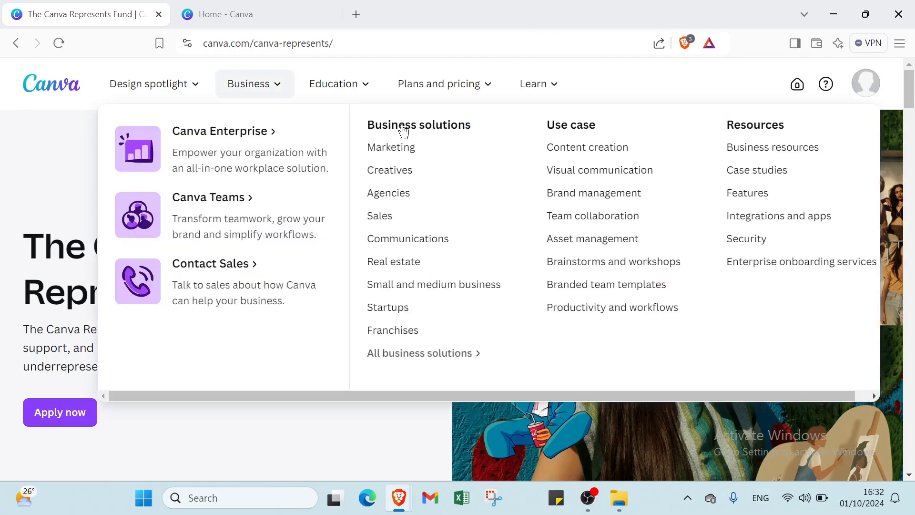
mouse_move(319, 98)
scroll(357, 340, "down", 3)
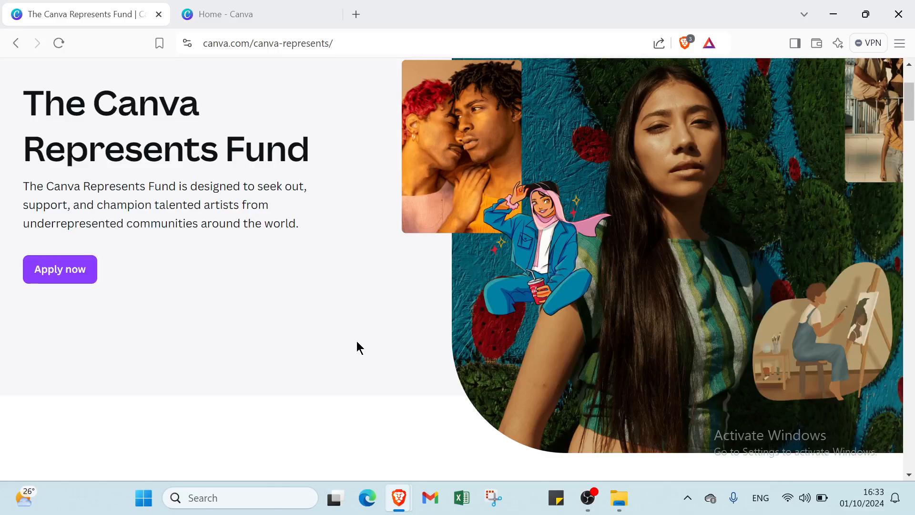
scroll(356, 340, "down", 3)
scroll(356, 340, "down", 5)
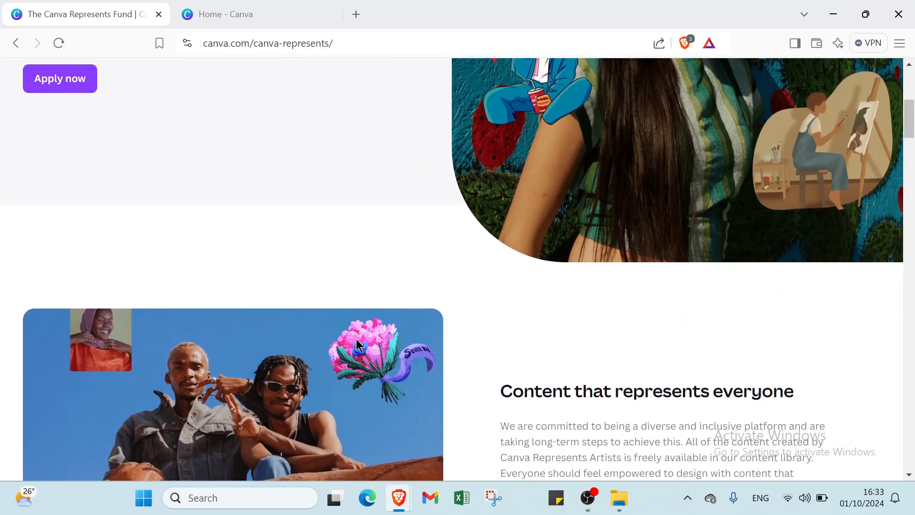
scroll(355, 338, "down", 3)
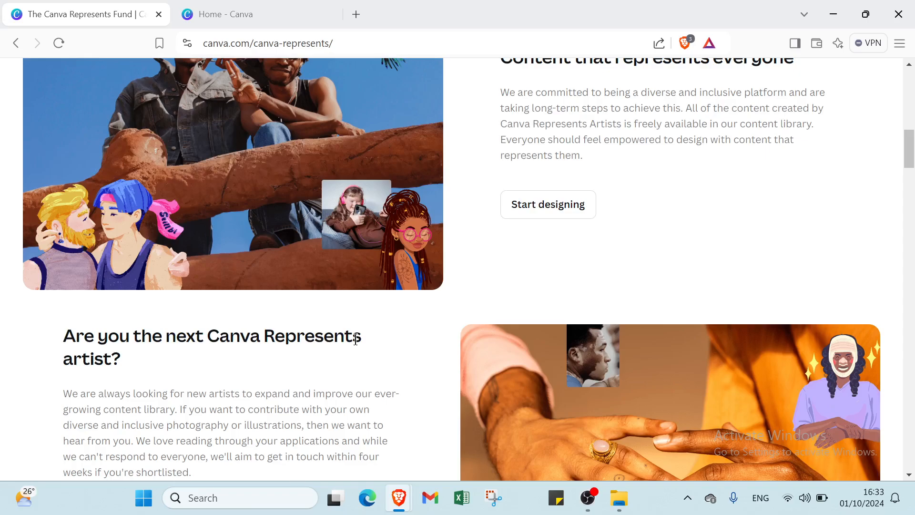
scroll(355, 339, "down", 4)
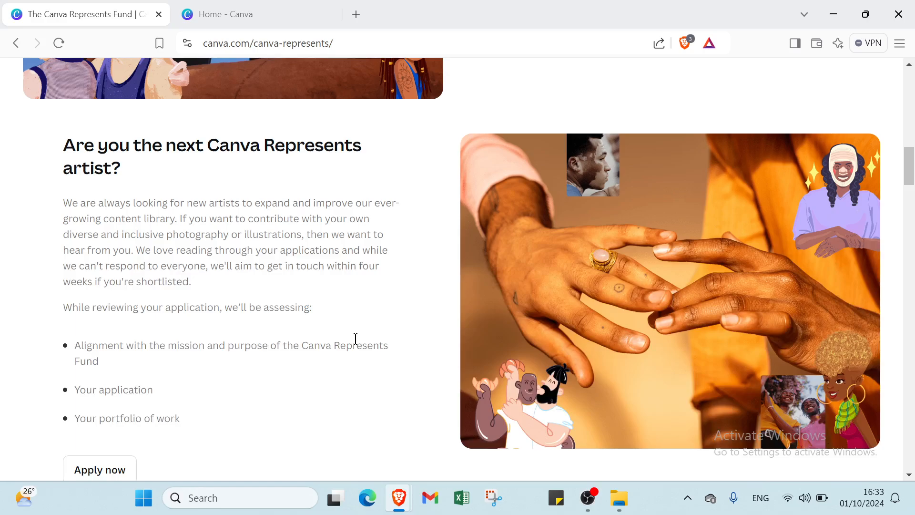
scroll(355, 338, "down", 2)
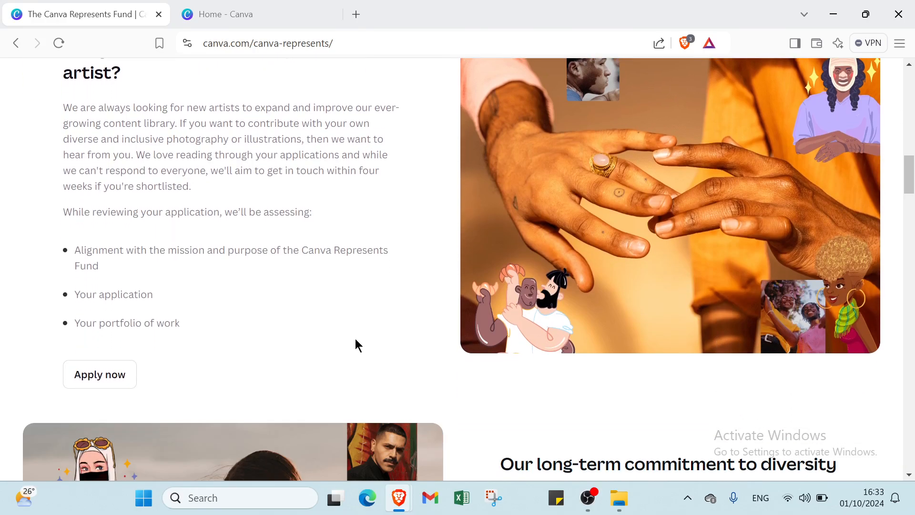
scroll(355, 338, "down", 1)
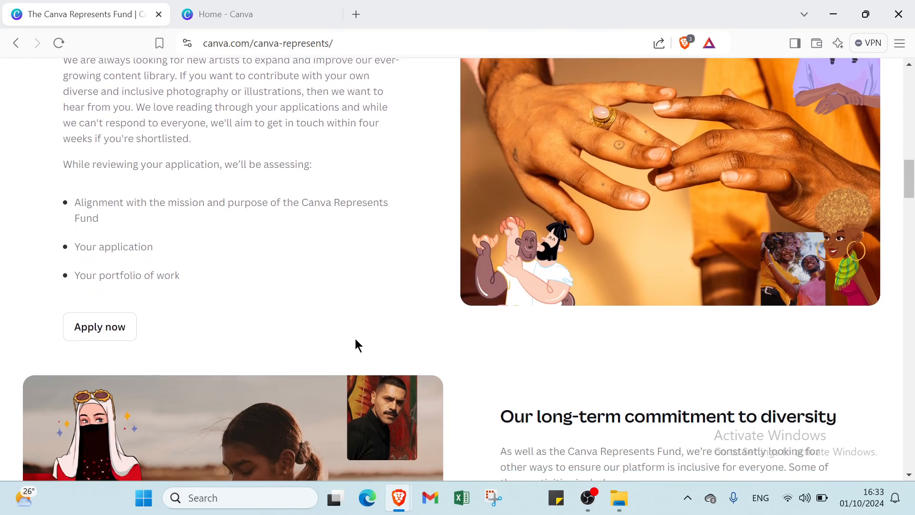
scroll(355, 339, "down", 2)
scroll(356, 338, "down", 1)
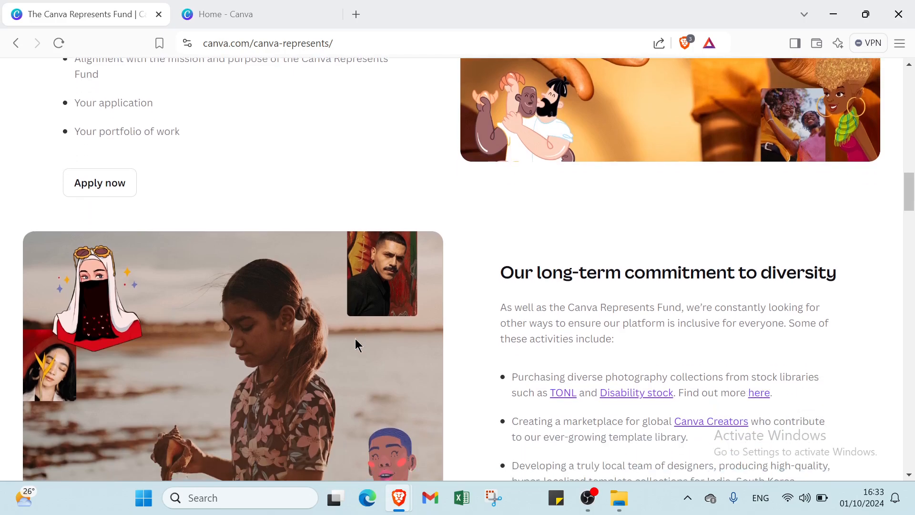
scroll(355, 338, "down", 3)
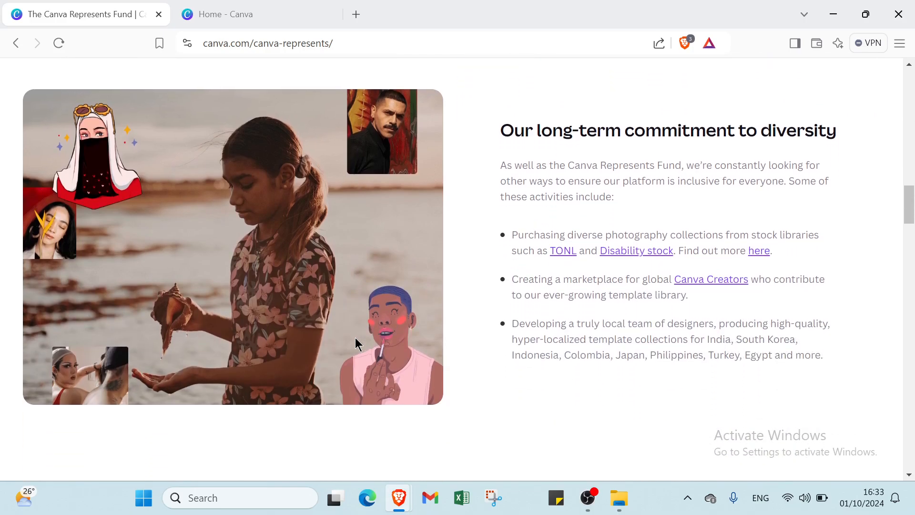
scroll(355, 340, "up", 20)
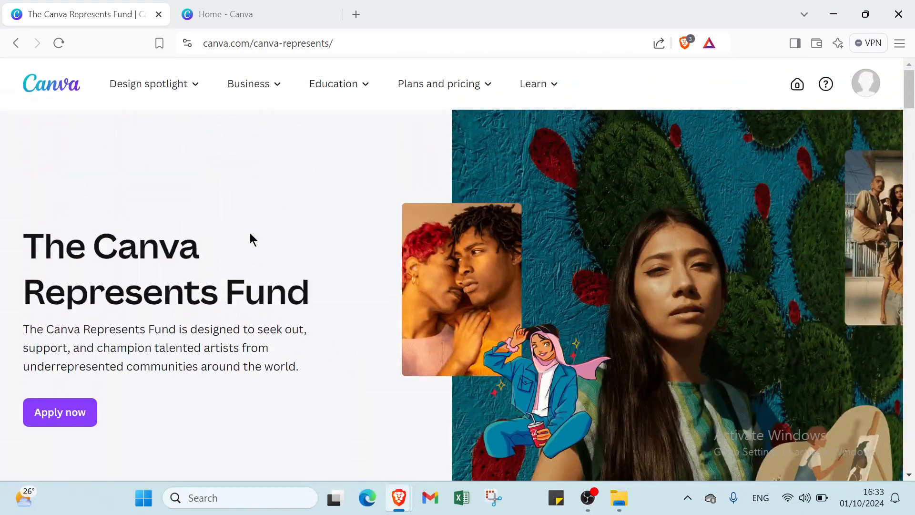
Examine the Canva website's Business offerings and its Plans and pricing options
mouse_move(169, 93)
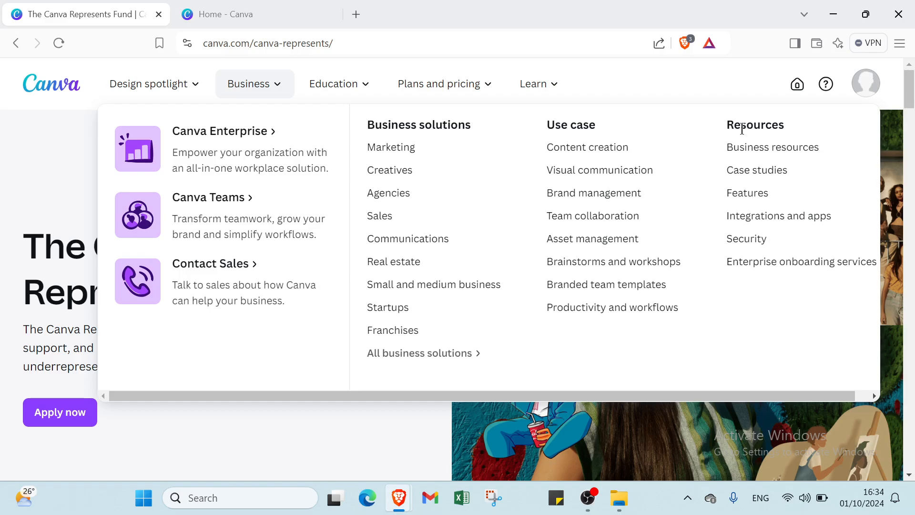
mouse_move(390, 81)
mouse_move(358, 84)
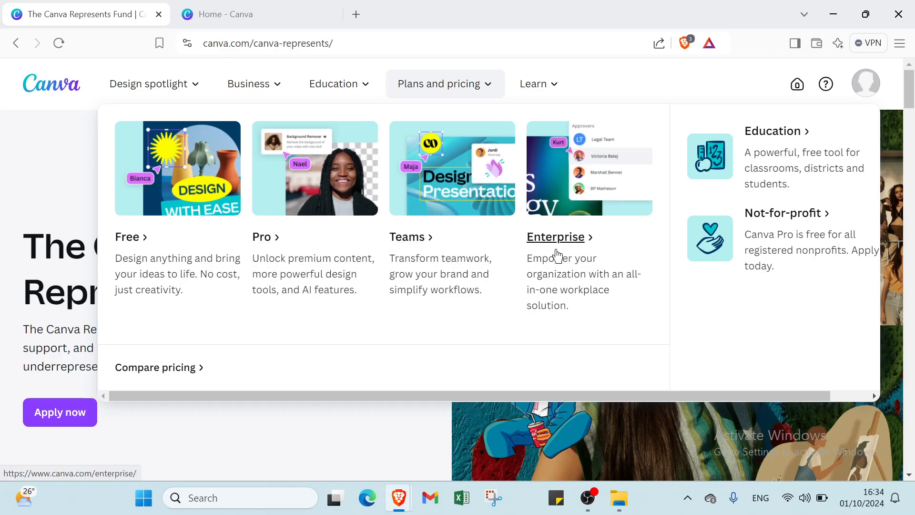
mouse_move(556, 93)
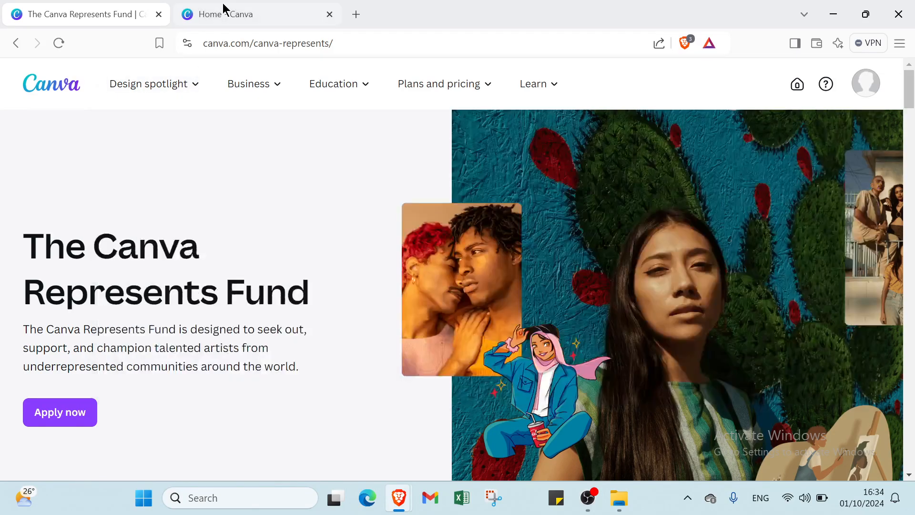
Switch to the Canva home page and look over its design types and recent designs
left_click(223, 8)
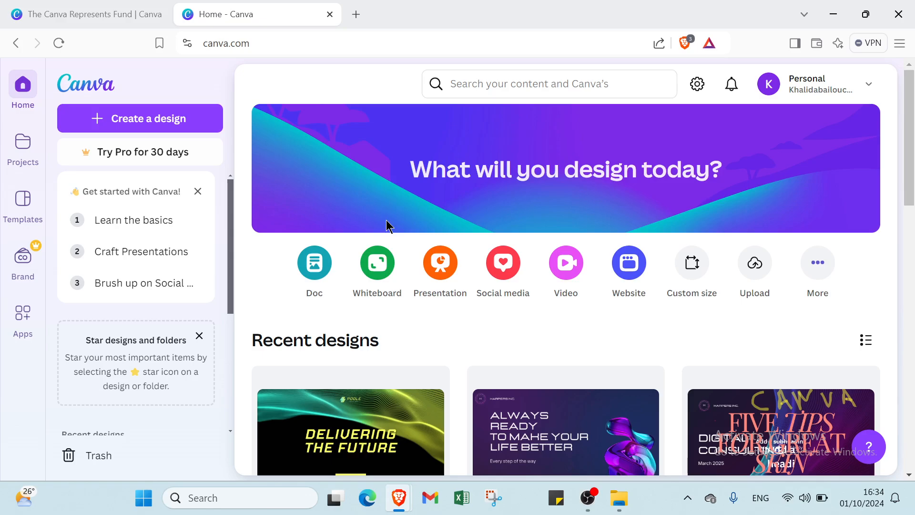
scroll(387, 222, "down", 2)
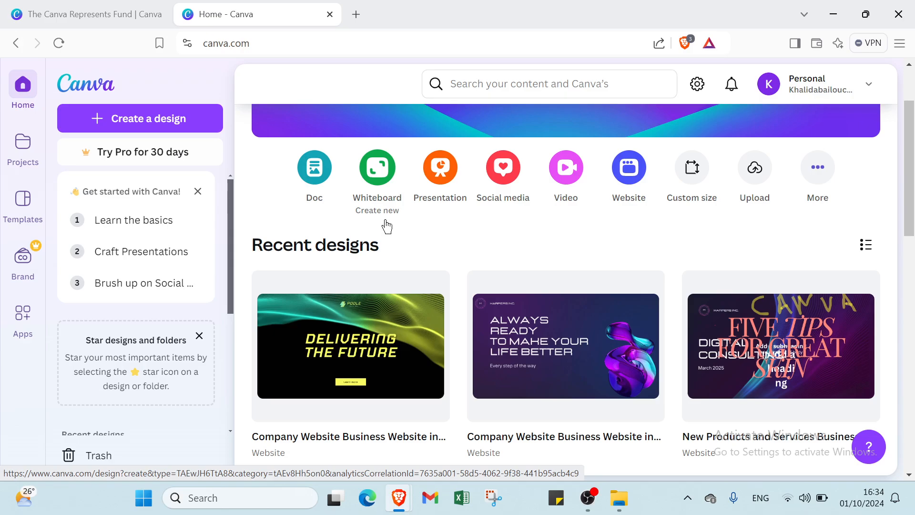
scroll(386, 227, "down", 3)
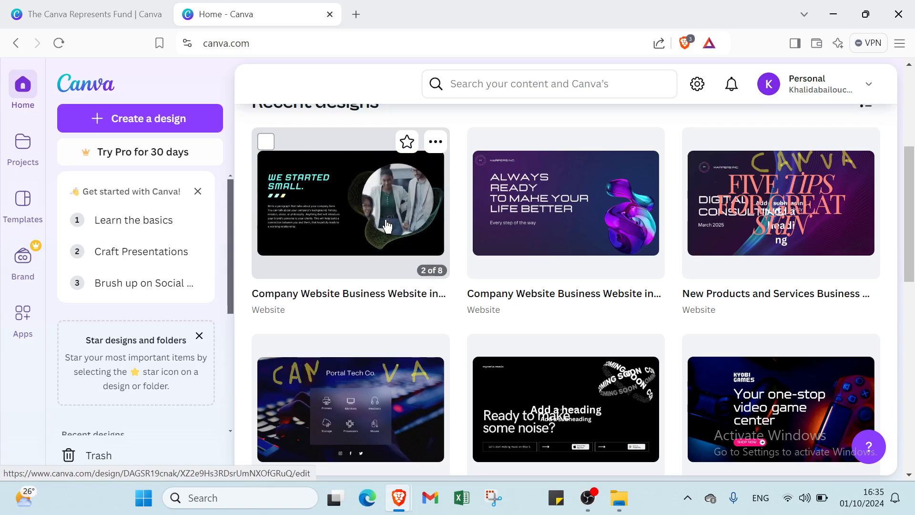
scroll(386, 226, "down", 1)
scroll(387, 226, "down", 3)
scroll(386, 226, "up", 9)
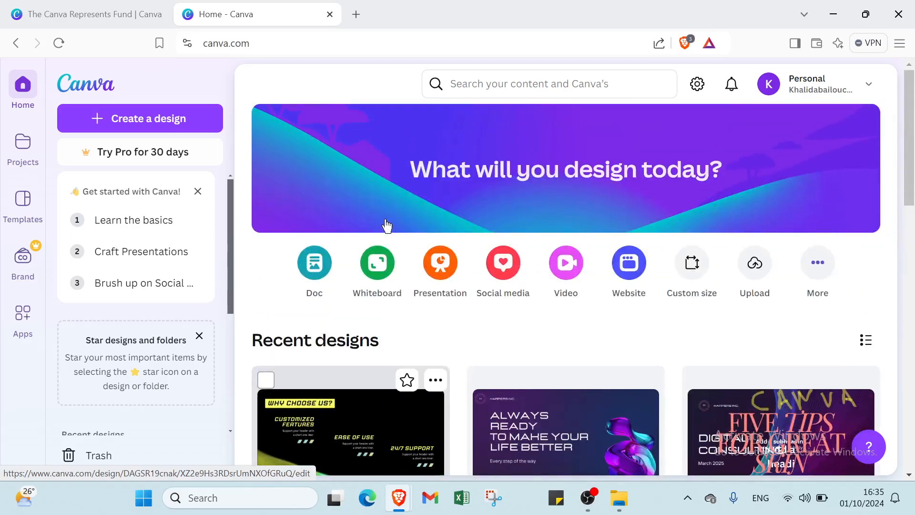
Search for "landing page" and limit the results to Canva Templates
left_click(466, 85)
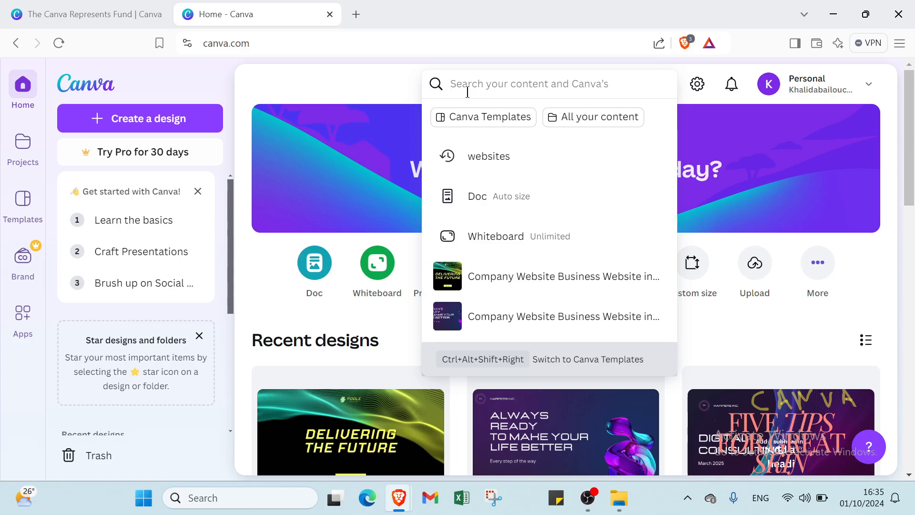
type("la")
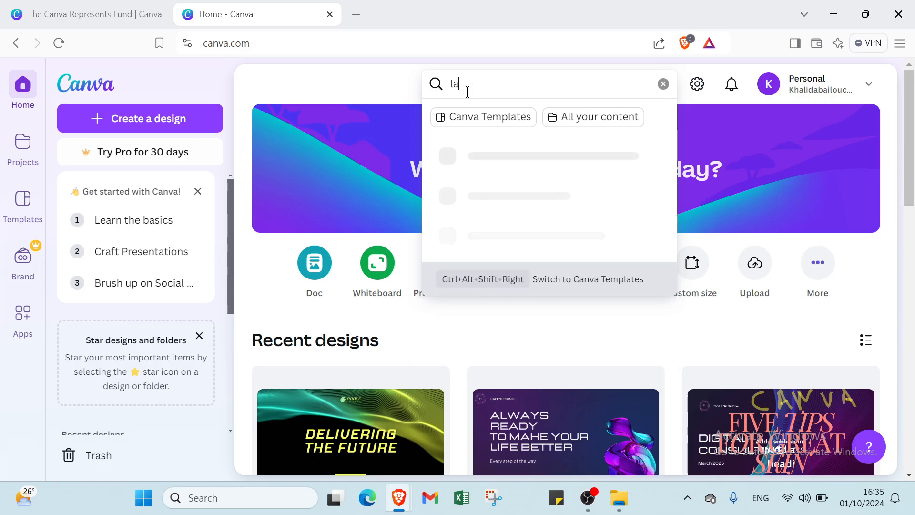
type("nding")
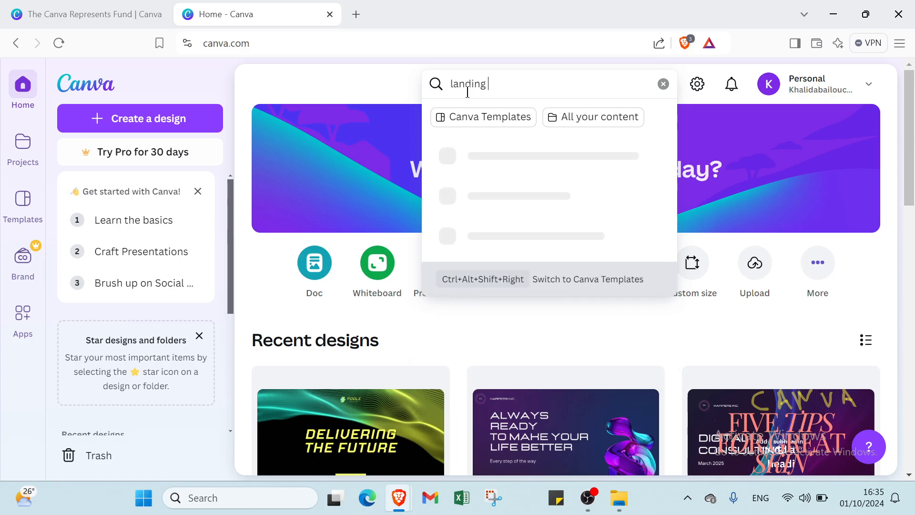
type(" page")
key("Return")
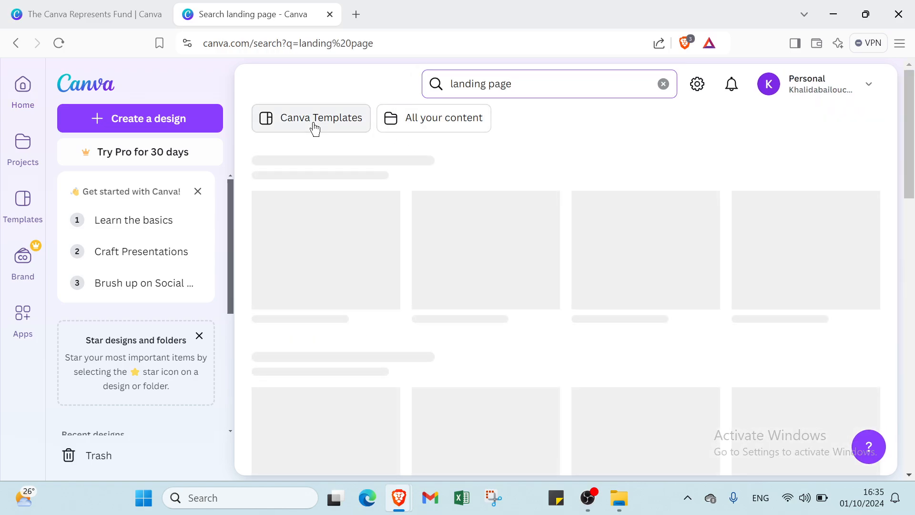
left_click(316, 128)
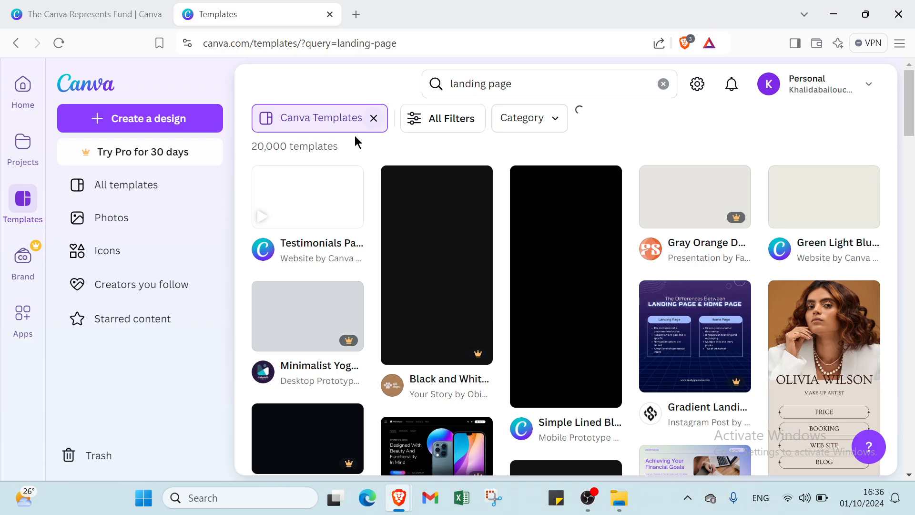
Filter the landing page templates by the Free price option and apply the filter
left_click(448, 117)
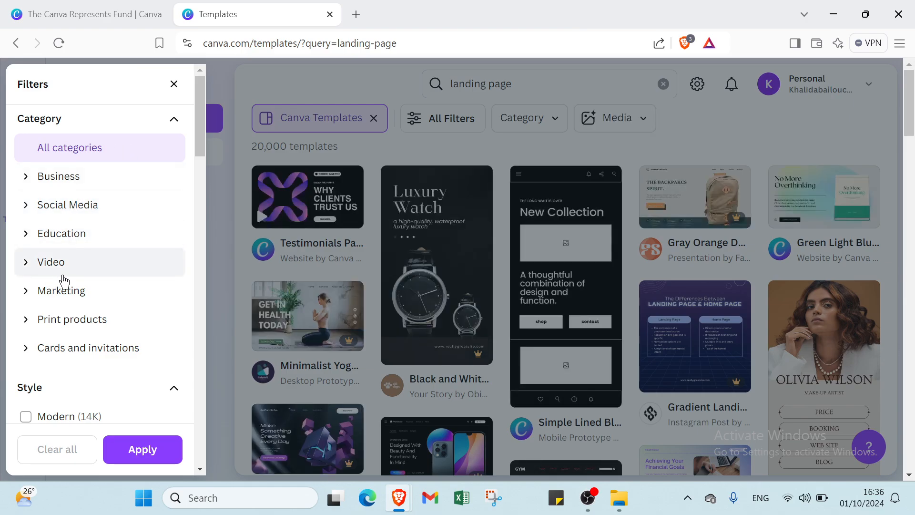
scroll(57, 293, "down", 1)
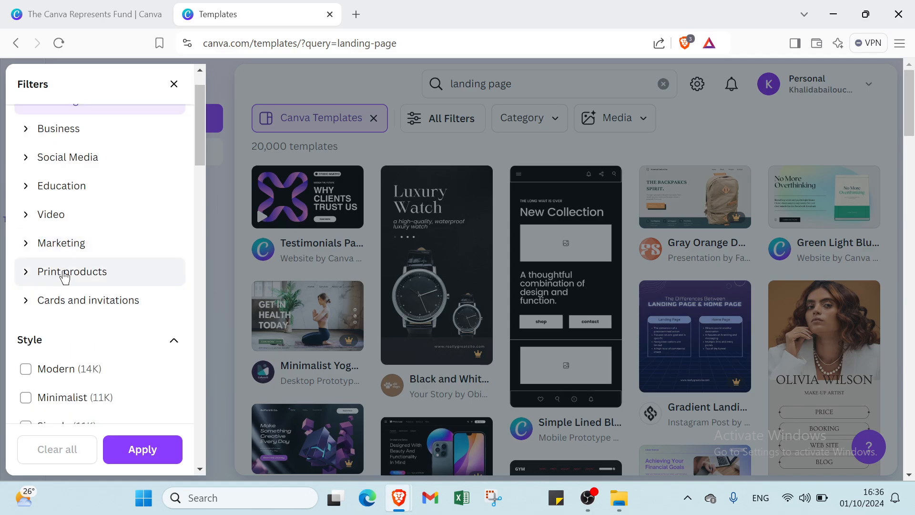
scroll(92, 347, "down", 3)
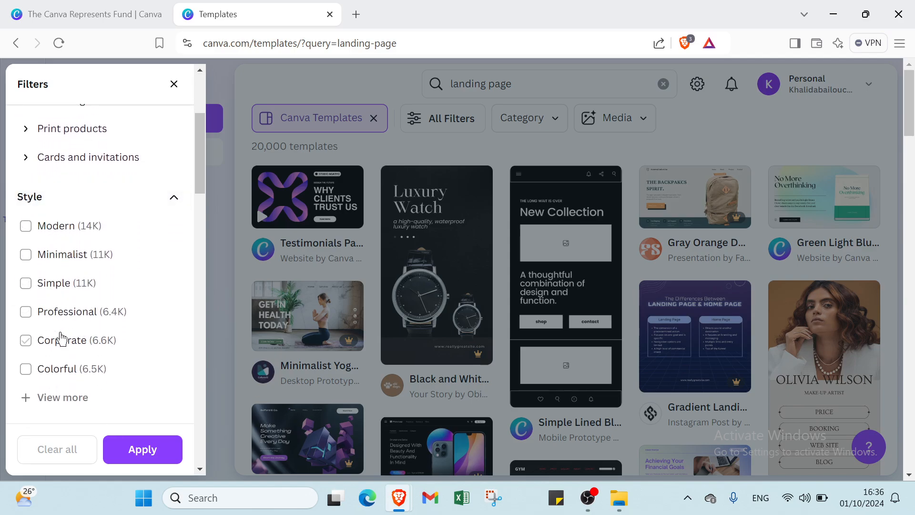
scroll(71, 348, "down", 6)
scroll(54, 298, "down", 5)
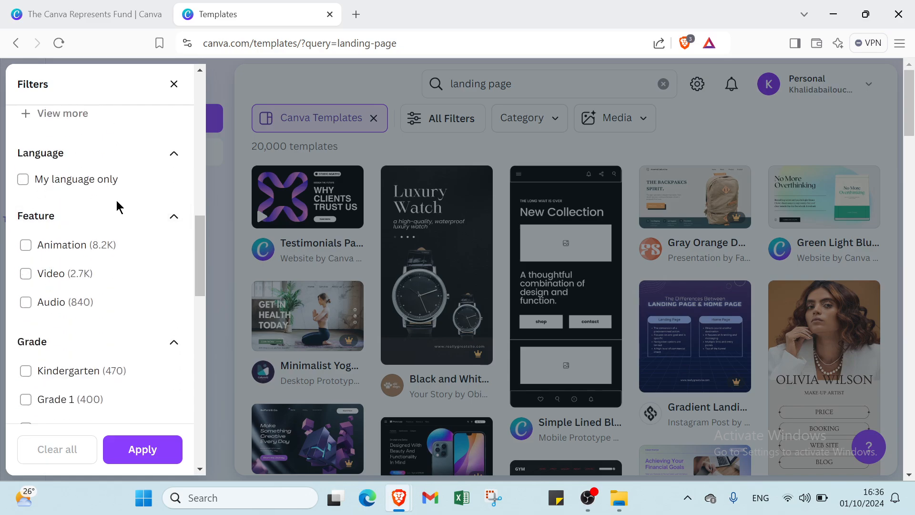
scroll(15, 256, "down", 8)
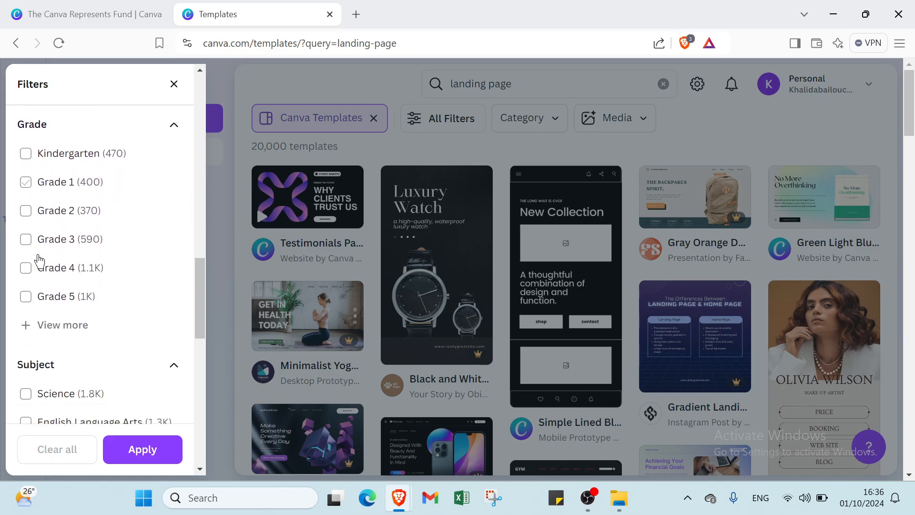
scroll(43, 219, "down", 9)
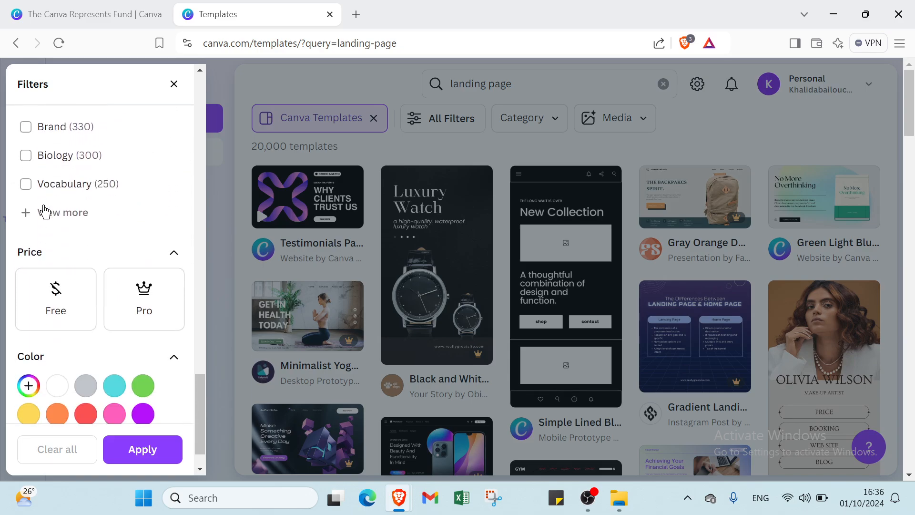
scroll(44, 211, "down", 1)
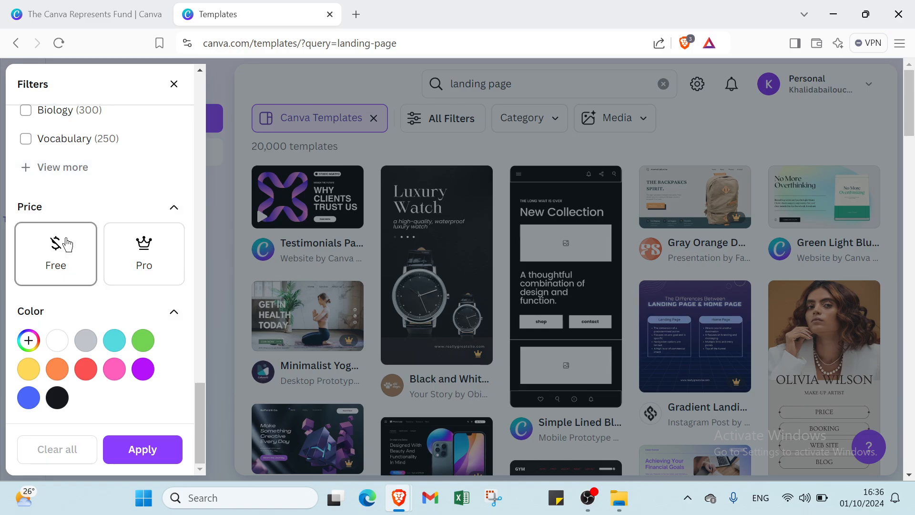
left_click(54, 266)
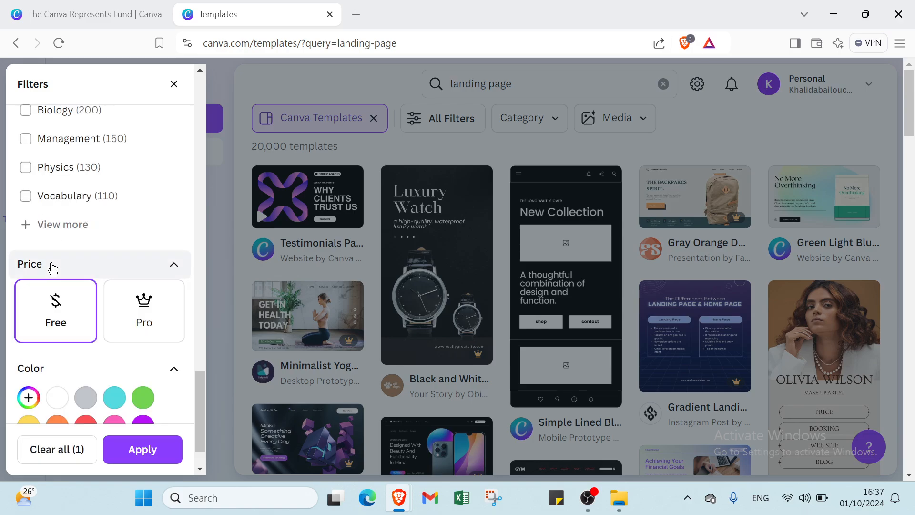
left_click(43, 309)
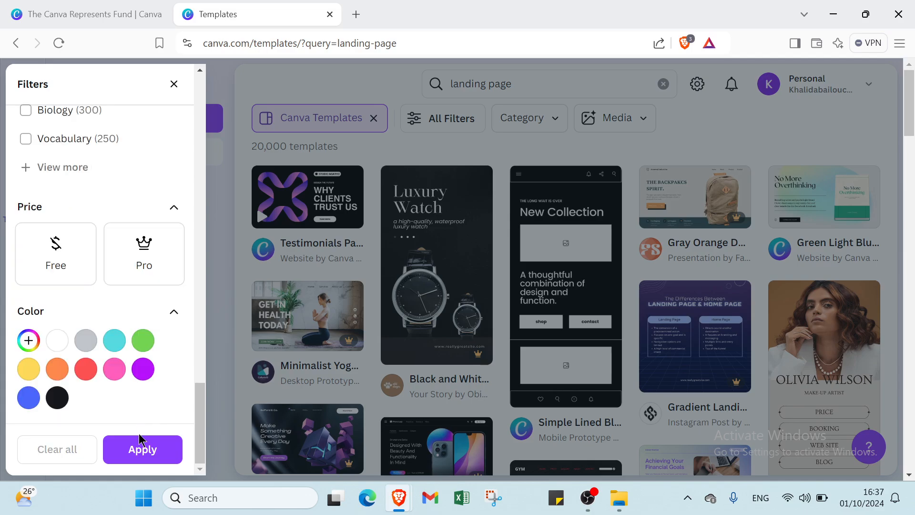
left_click(66, 280)
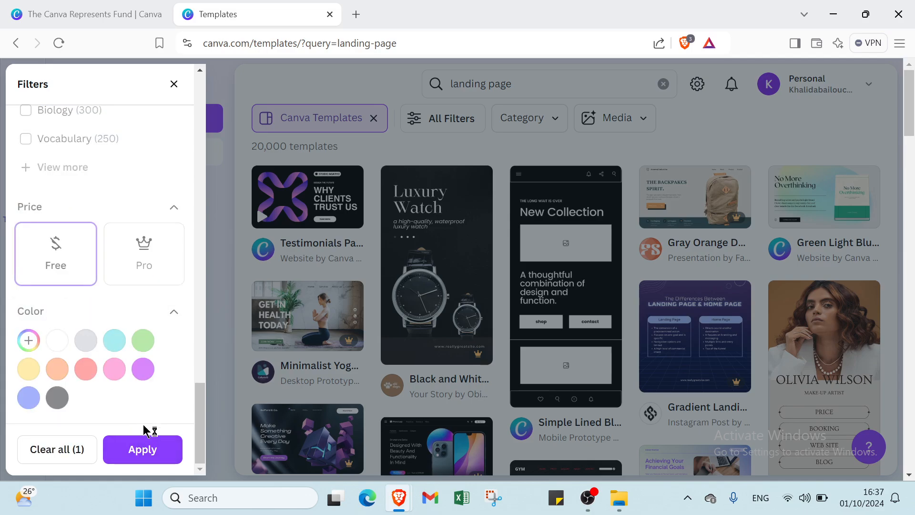
left_click(136, 455)
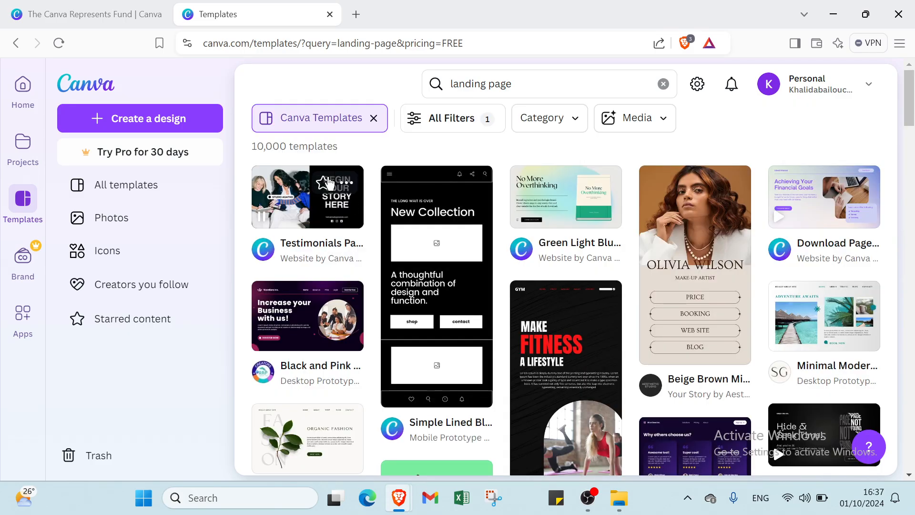
Open the free Testimonials Page Website template for customizing in the design editor
left_click(292, 208)
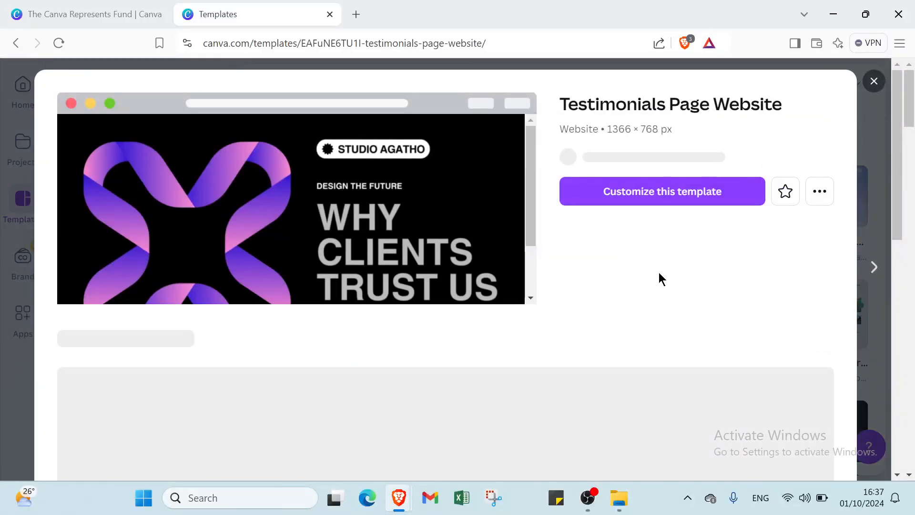
left_click(672, 209)
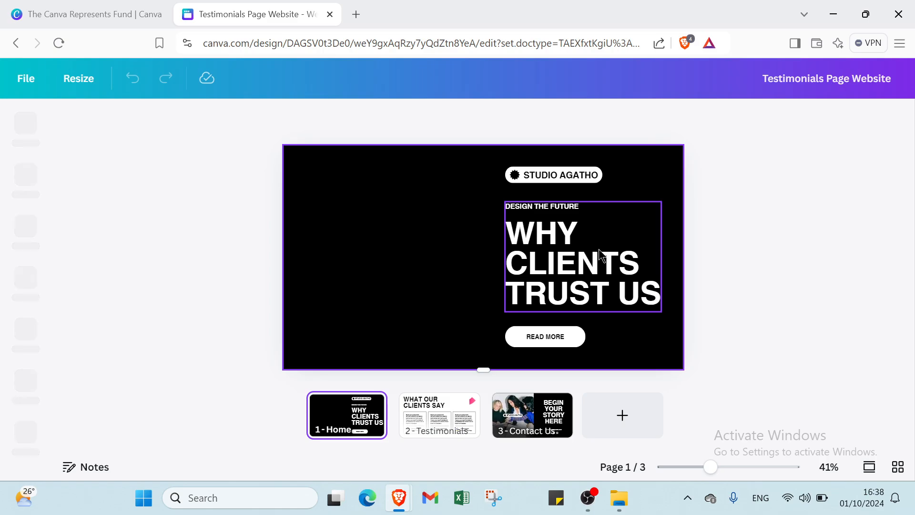
Look through the template's Contact Us, Testimonials and Home pages, ending on the Home page
left_click(509, 411)
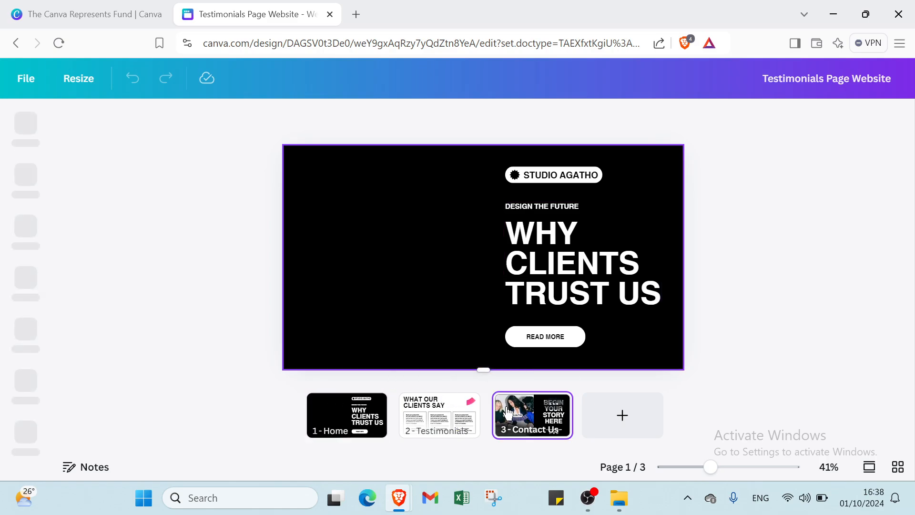
left_click(441, 422)
left_click(357, 423)
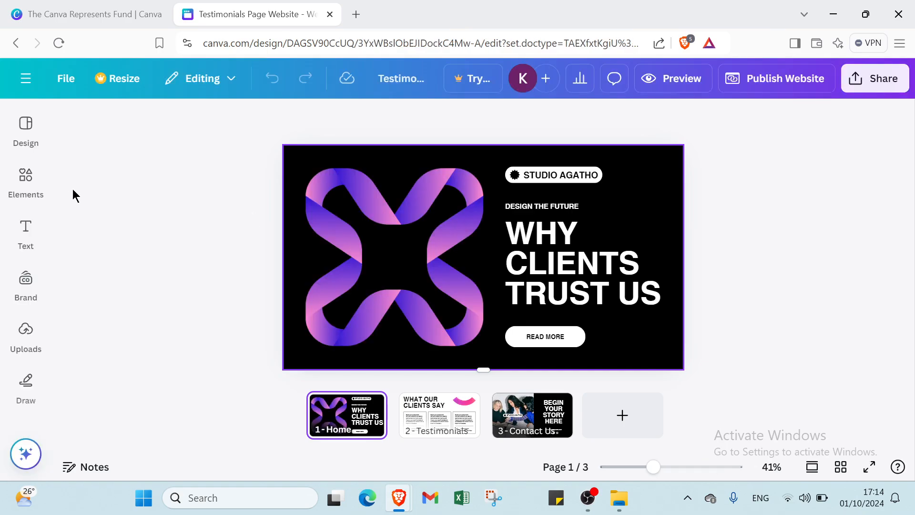
Browse the website templates, layouts and styles offered for the design, including the recent design styles and image palettes
left_click(26, 143)
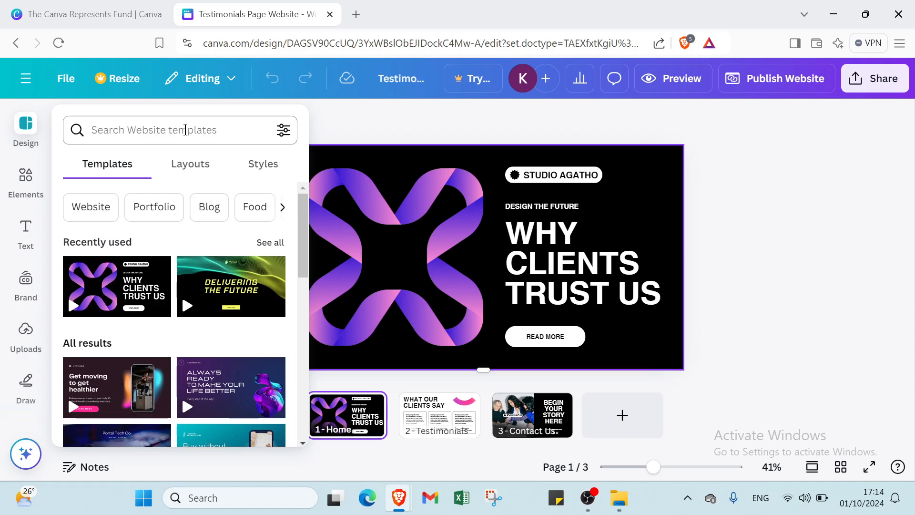
left_click(178, 169)
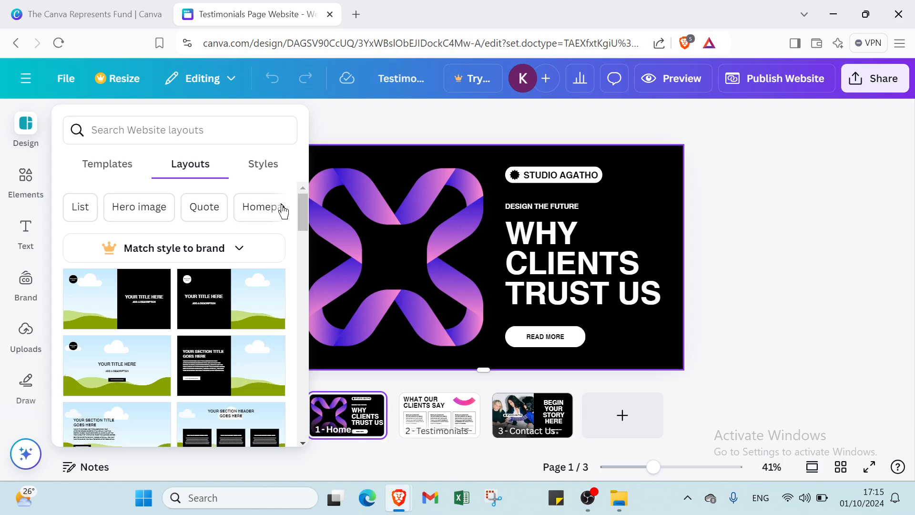
left_click(269, 166)
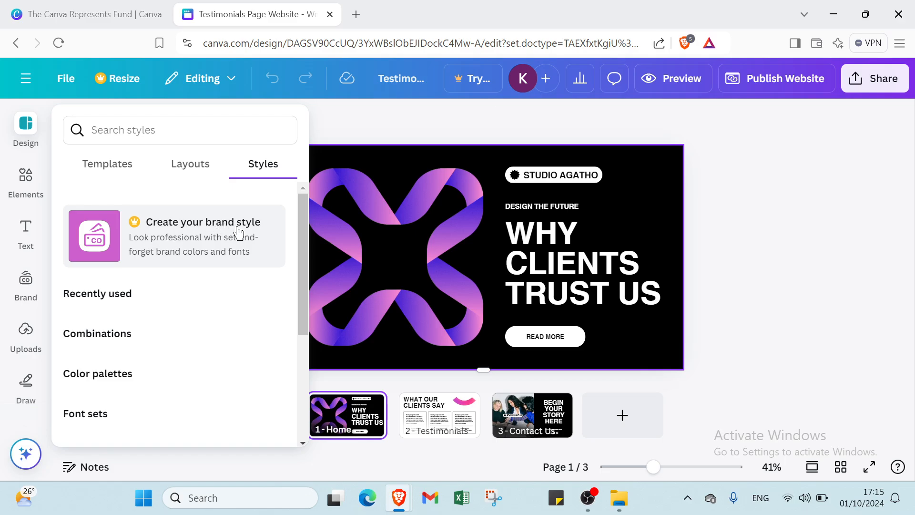
scroll(156, 281, "down", 2)
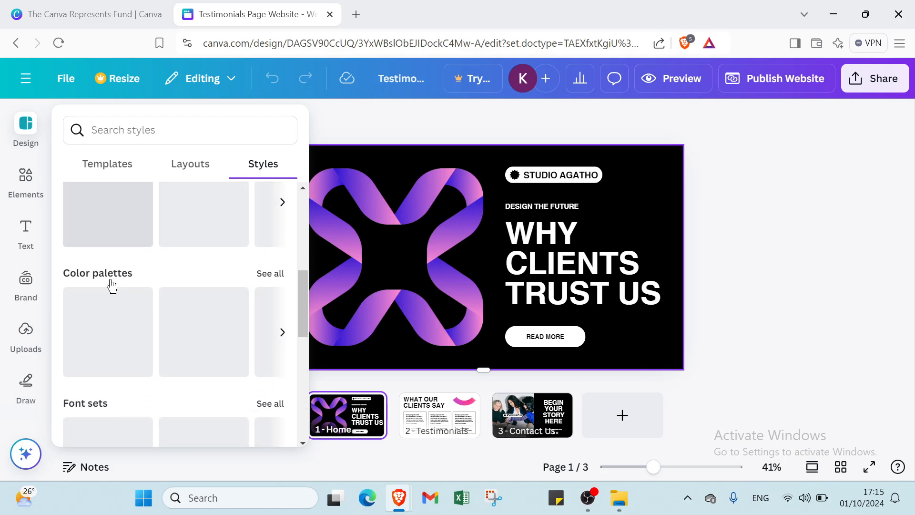
scroll(105, 273, "down", 5)
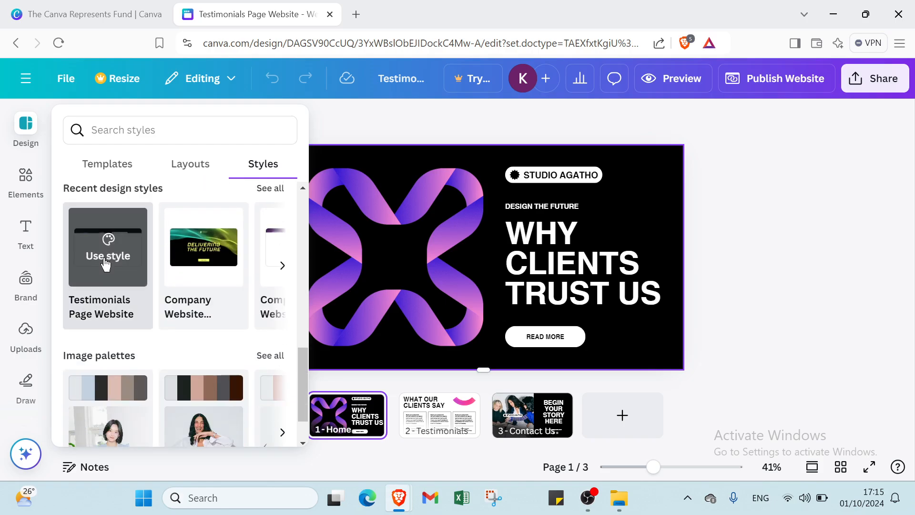
scroll(135, 259, "down", 1)
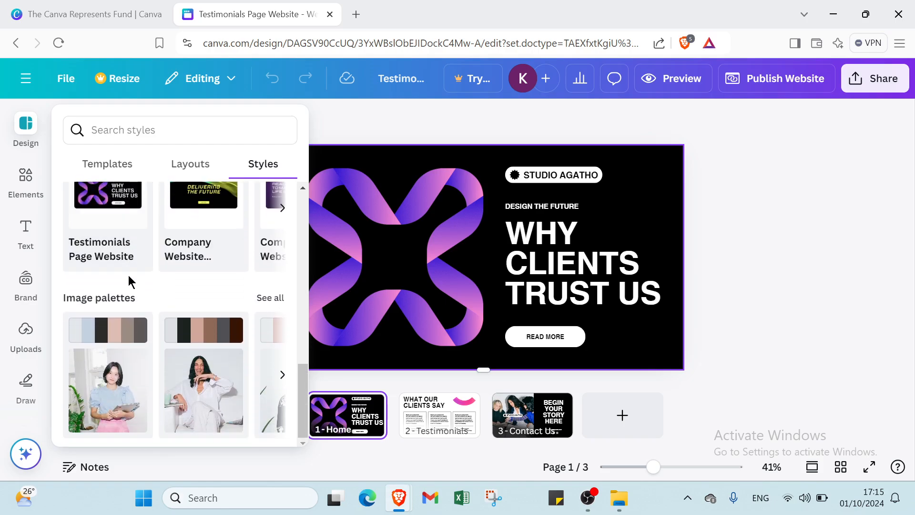
scroll(131, 302, "up", 7)
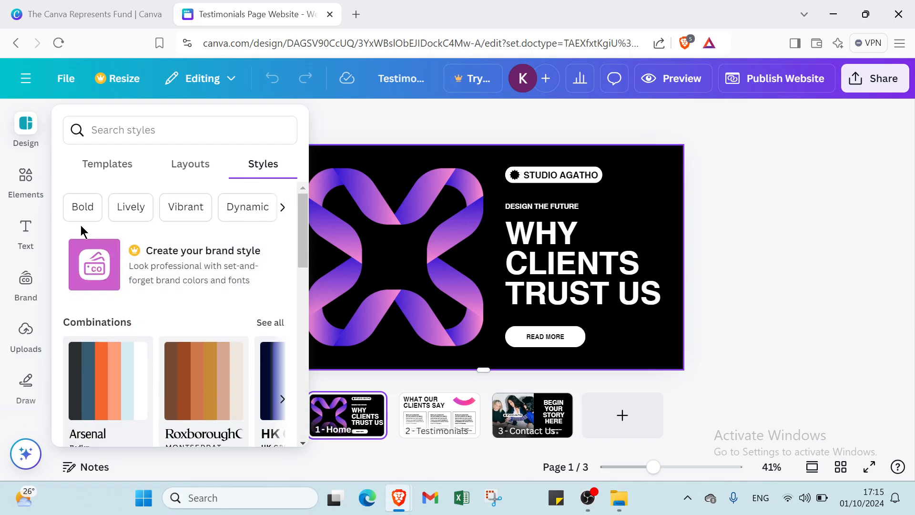
Look over the available elements, including shapes, buttons, graphics, the AI image generator, stickers, photos and videos
left_click(26, 177)
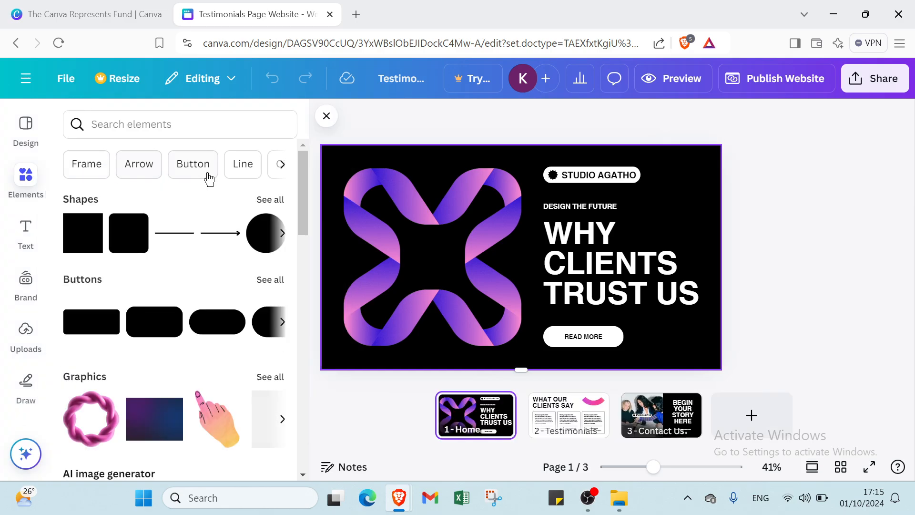
left_click(283, 166)
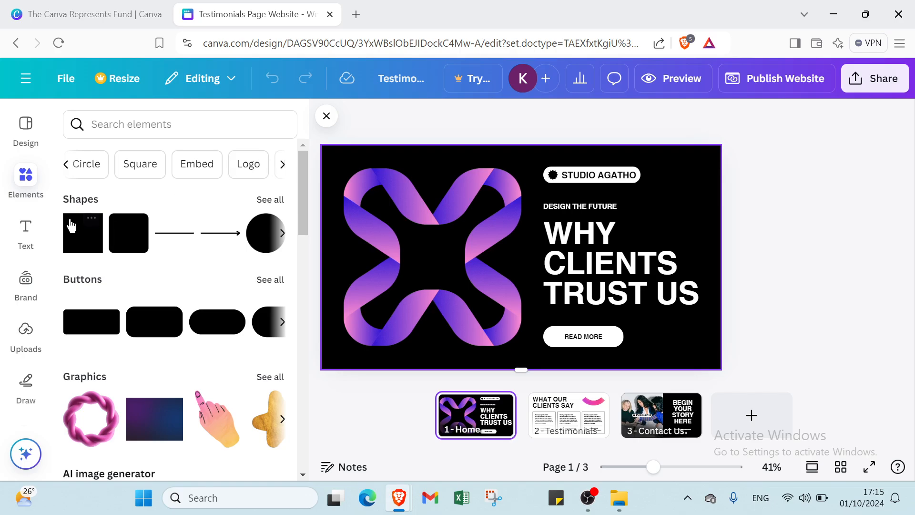
scroll(84, 286, "down", 3)
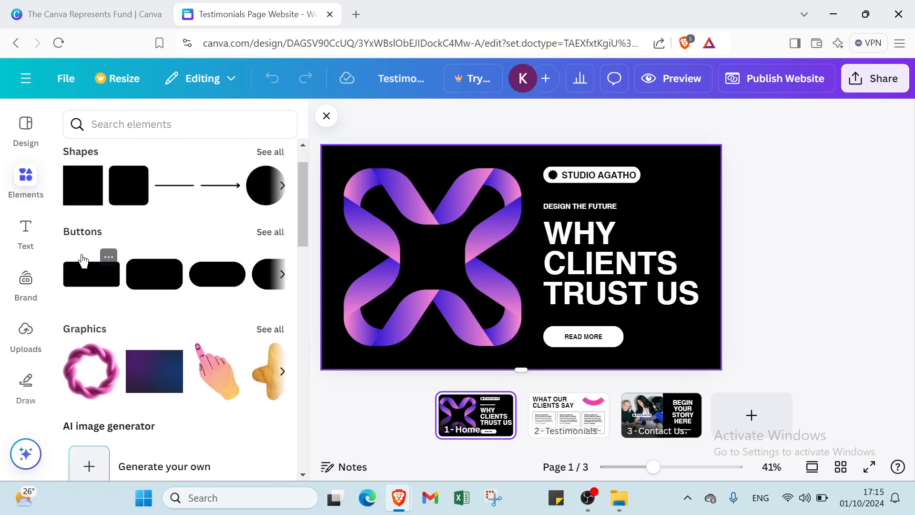
scroll(90, 268, "down", 7)
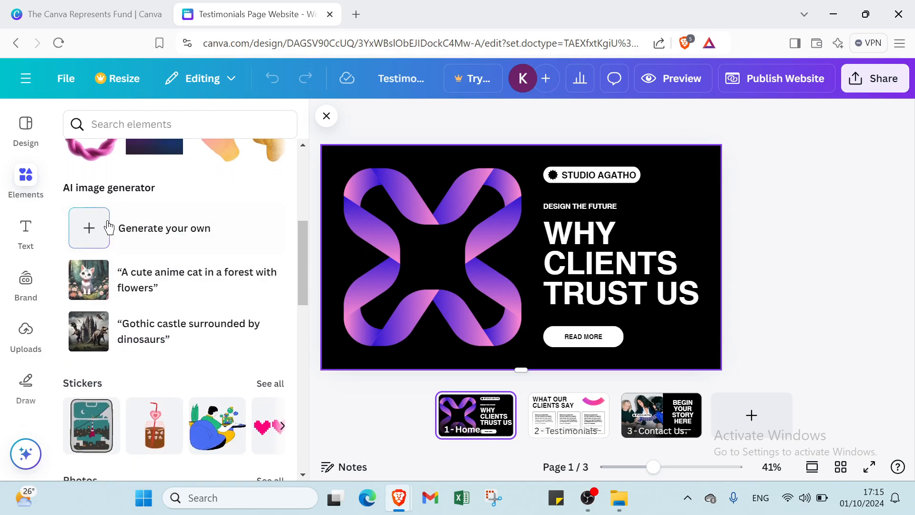
scroll(51, 252, "down", 2)
scroll(108, 208, "up", 5)
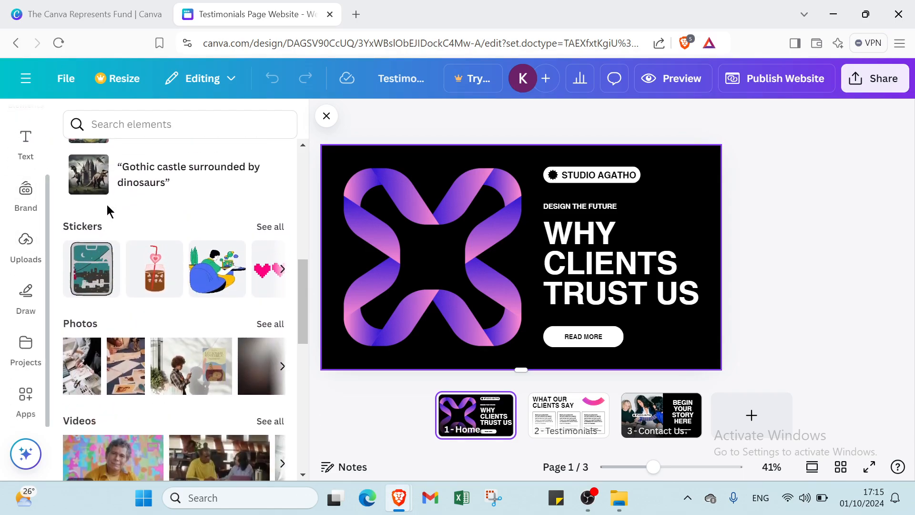
scroll(52, 262, "up", 2)
scroll(50, 262, "up", 1)
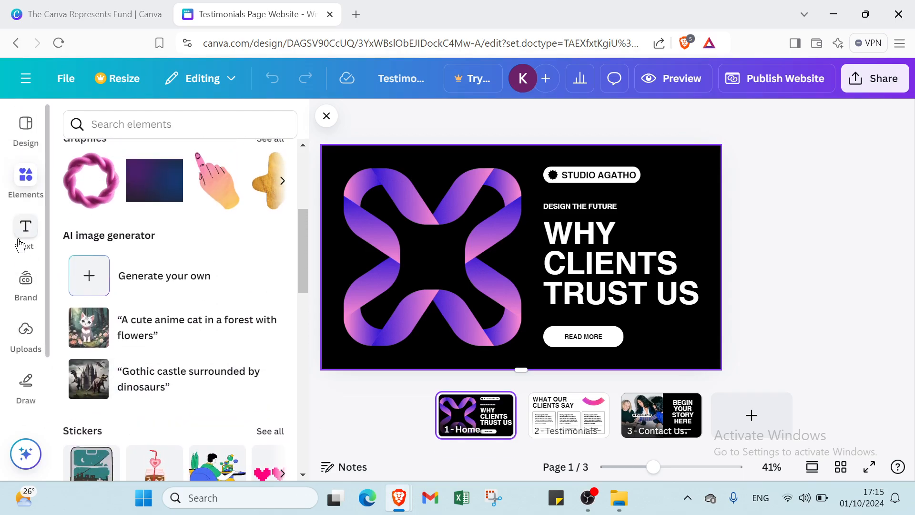
Add a plain text box, a heading, a subheading and a body text to the Home page
left_click(22, 242)
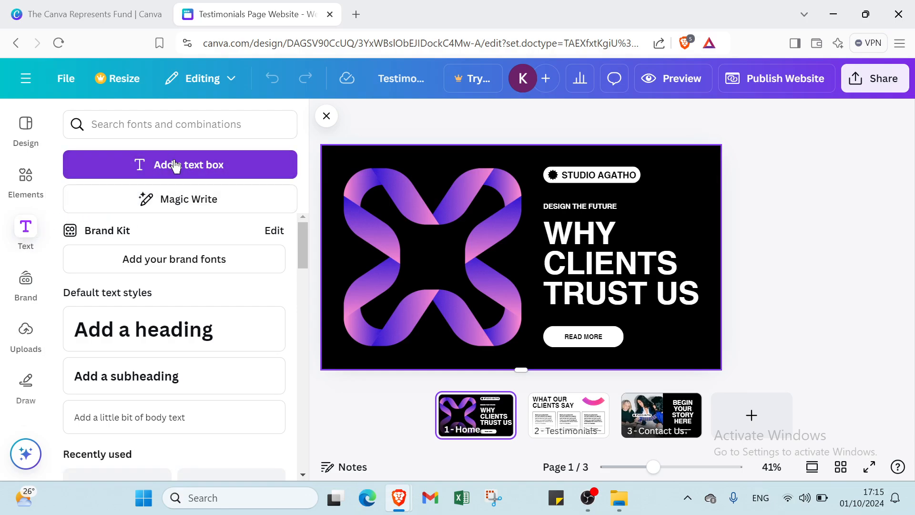
left_click(175, 175)
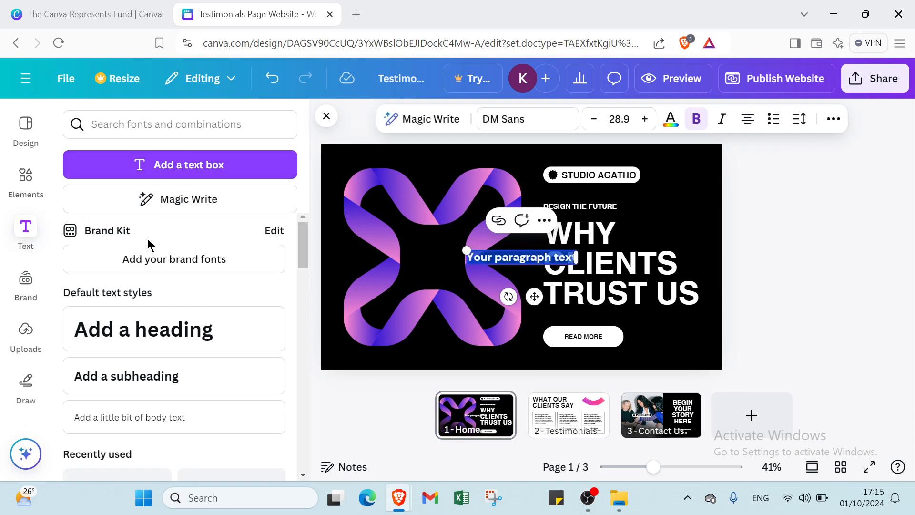
left_click(189, 324)
left_click(168, 376)
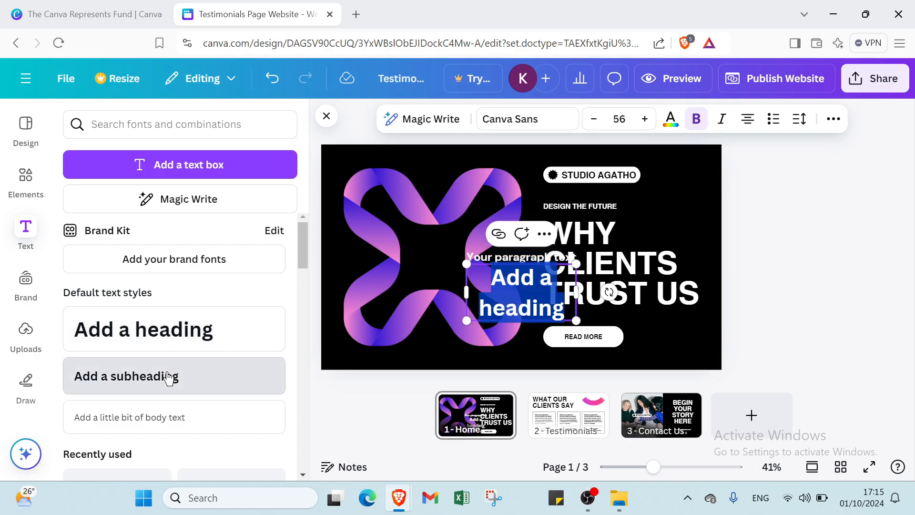
scroll(152, 410, "down", 1)
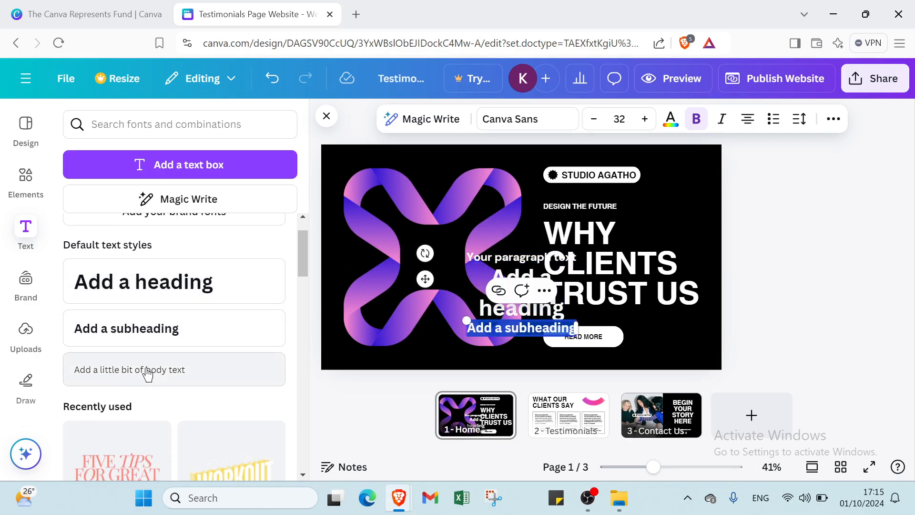
left_click(148, 372)
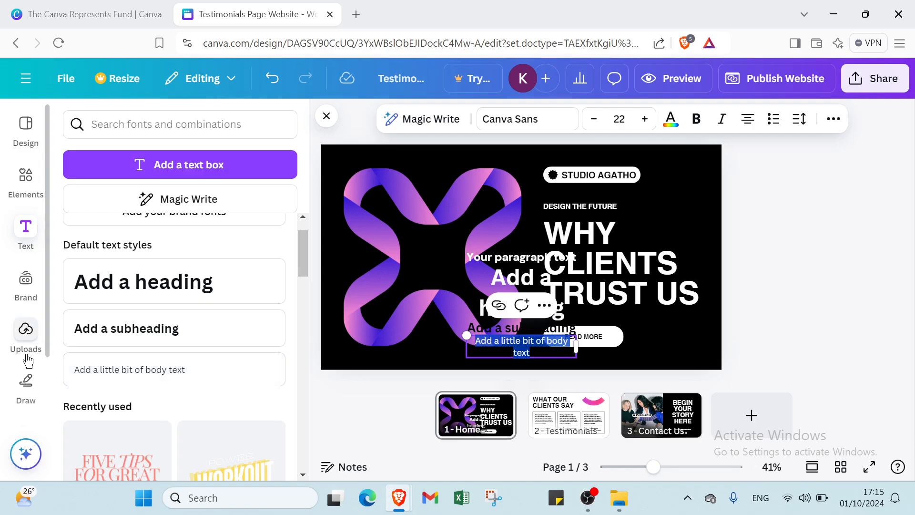
Check the brand options and add the recently used "Five Tips for Great Skin" font combination to the Home page
left_click(25, 283)
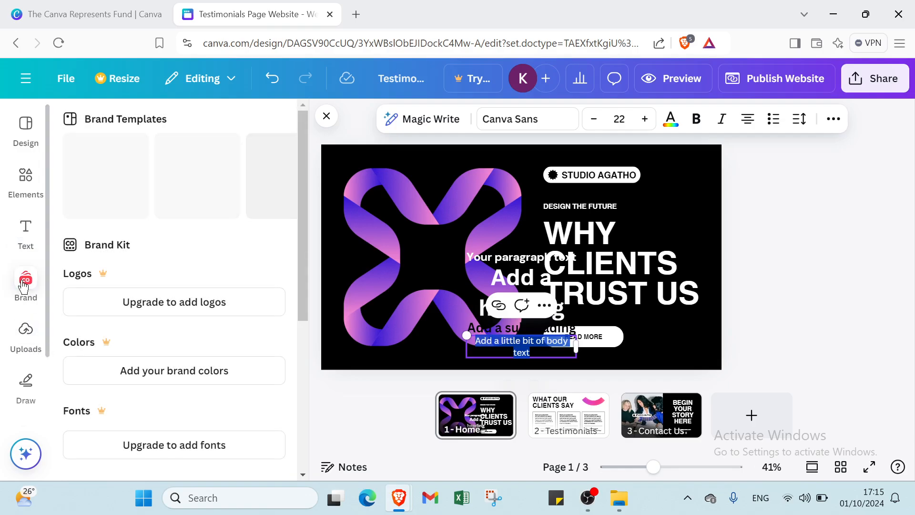
left_click(26, 231)
scroll(143, 334, "down", 1)
scroll(163, 370, "down", 1)
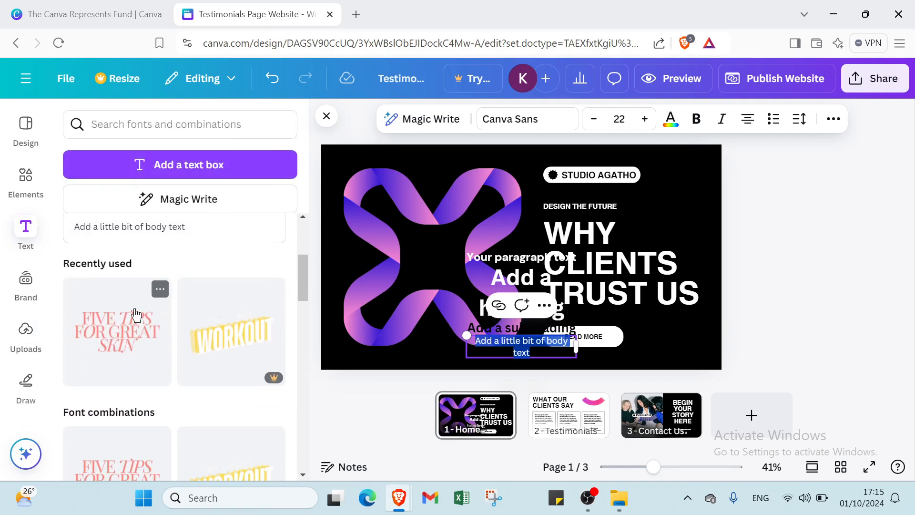
left_click(119, 312)
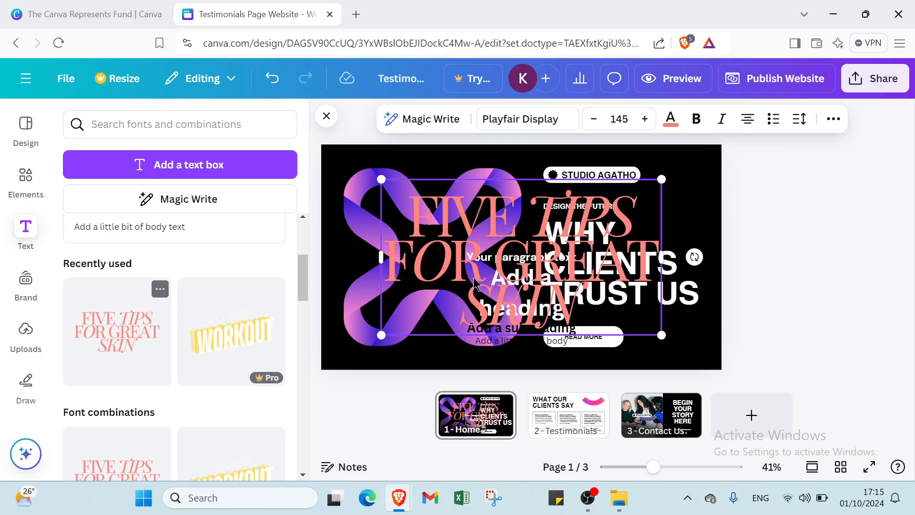
left_click(492, 153)
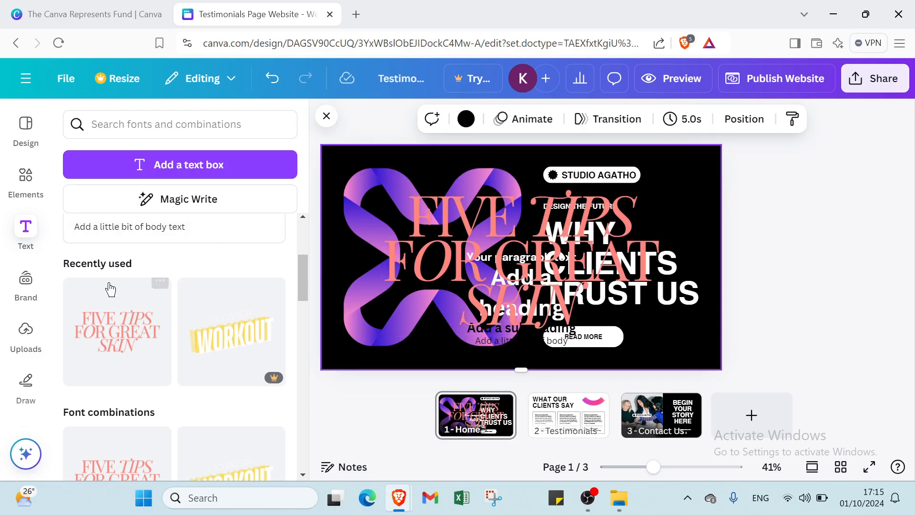
Handwrite "CANVA" with the yellow highlighter along the upper edge of the Home page and switch to the eraser
left_click(25, 331)
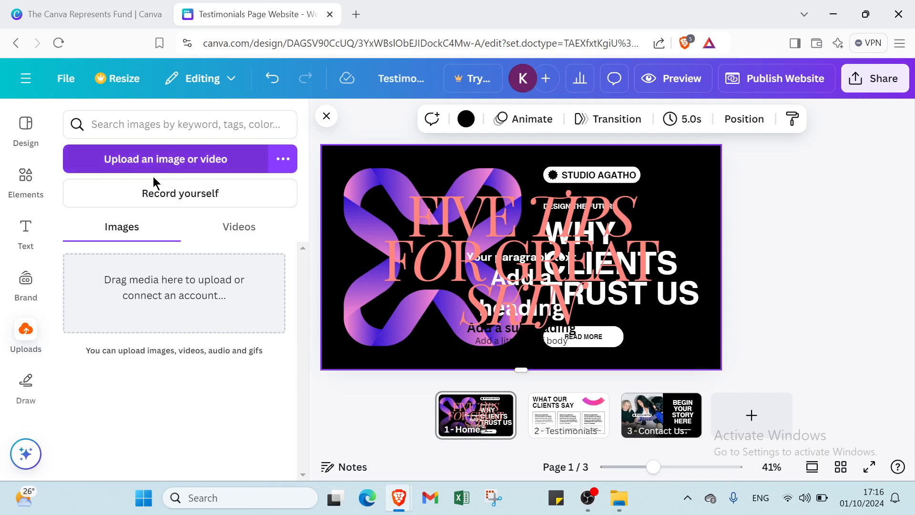
left_click(26, 381)
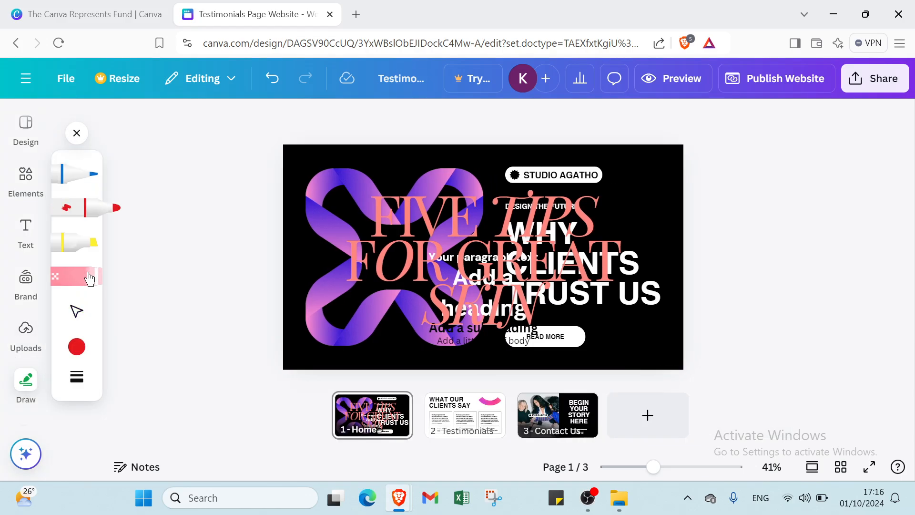
left_click(76, 242)
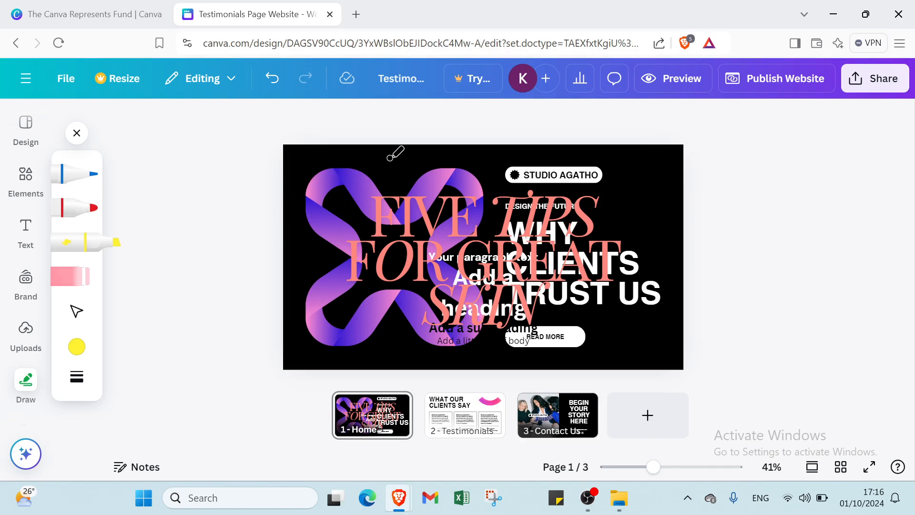
mouse_move(384, 149)
left_mouse_down()
mouse_move(364, 162)
mouse_move(382, 175)
left_mouse_up()
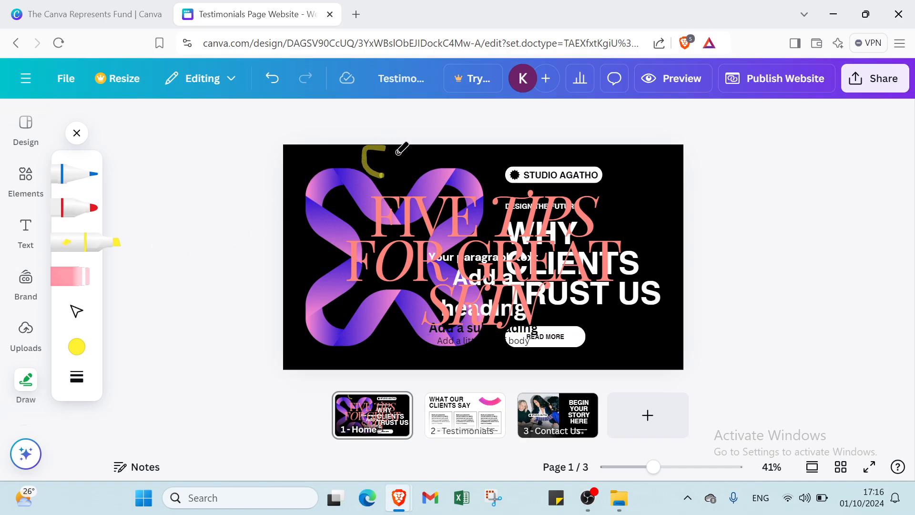
mouse_move(405, 150)
left_mouse_down()
mouse_move(406, 177)
mouse_move(406, 148)
mouse_move(424, 155)
mouse_move(432, 174)
mouse_move(424, 164)
mouse_move(408, 166)
mouse_move(453, 171)
mouse_move(453, 150)
mouse_move(468, 167)
mouse_move(474, 148)
mouse_move(503, 173)
mouse_move(514, 138)
mouse_move(529, 167)
mouse_move(532, 151)
mouse_move(550, 167)
left_mouse_up()
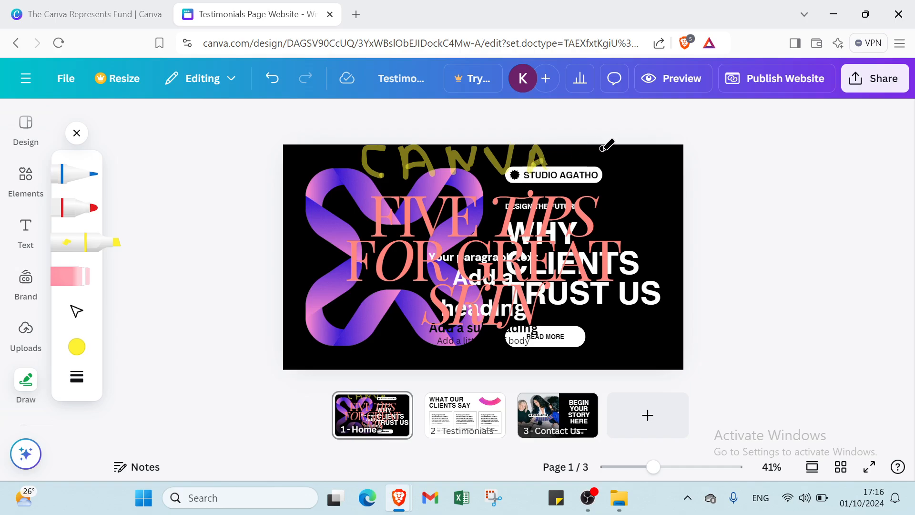
left_click(71, 276)
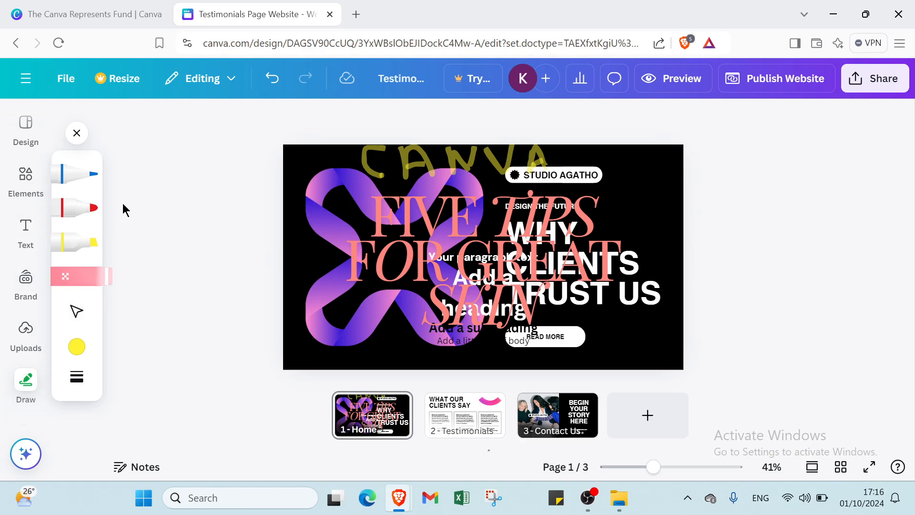
Review the design's file options, its resize, translate and transform options, and the editing, commenting and viewing modes
left_click(72, 80)
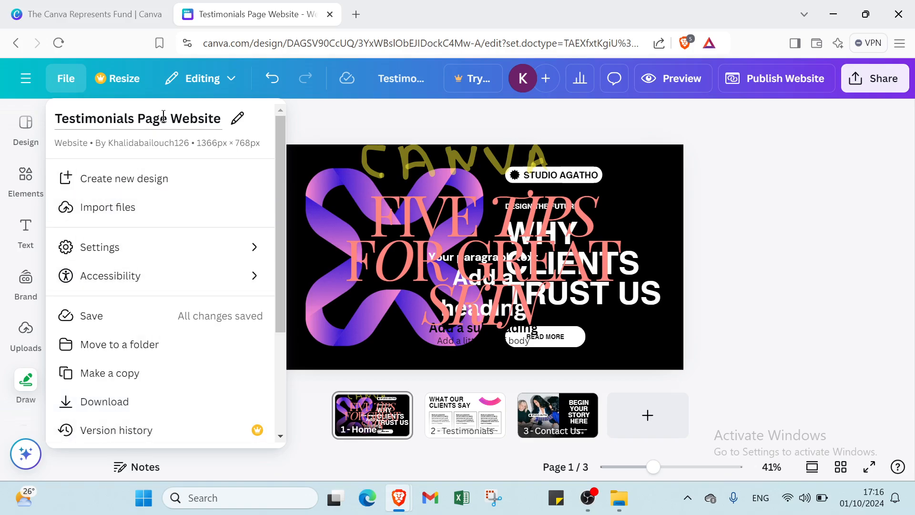
left_click(123, 81)
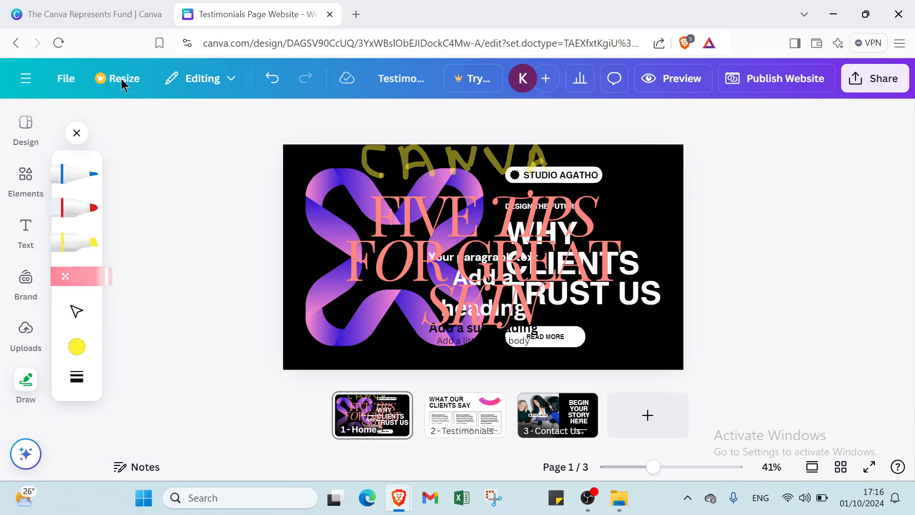
left_click(123, 81)
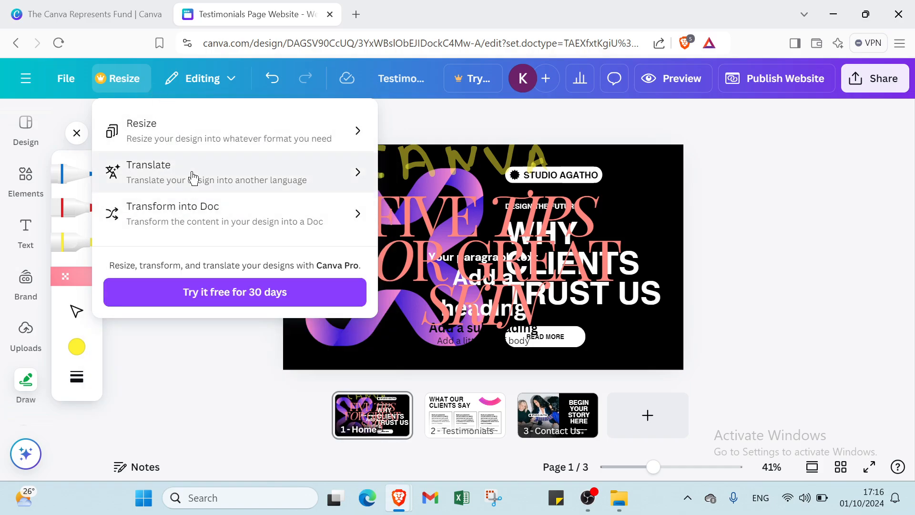
left_click(189, 87)
left_click(198, 79)
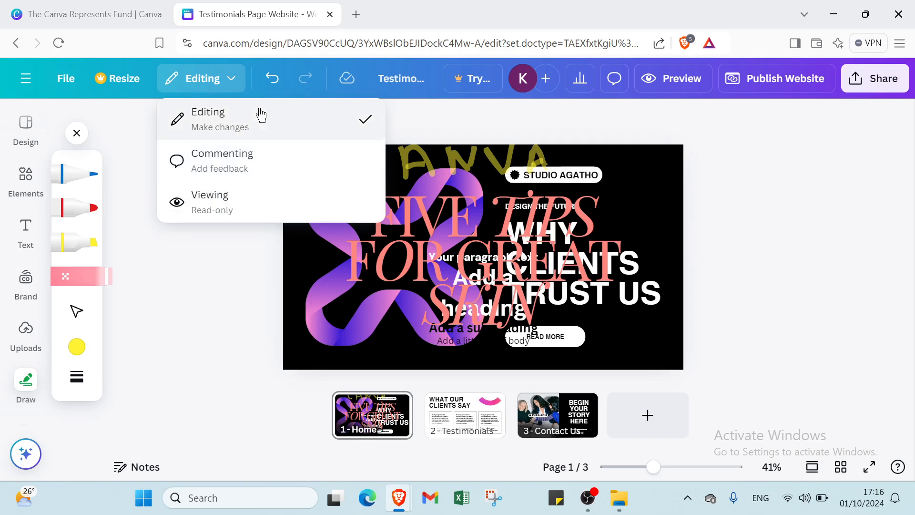
left_click(433, 93)
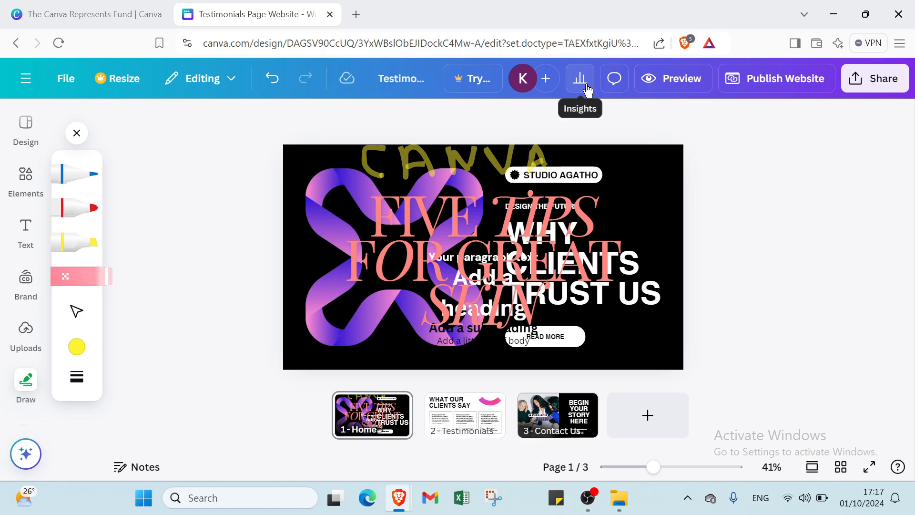
Check the comments for the current page, preview the website in desktop view and return to the editor
left_click(615, 81)
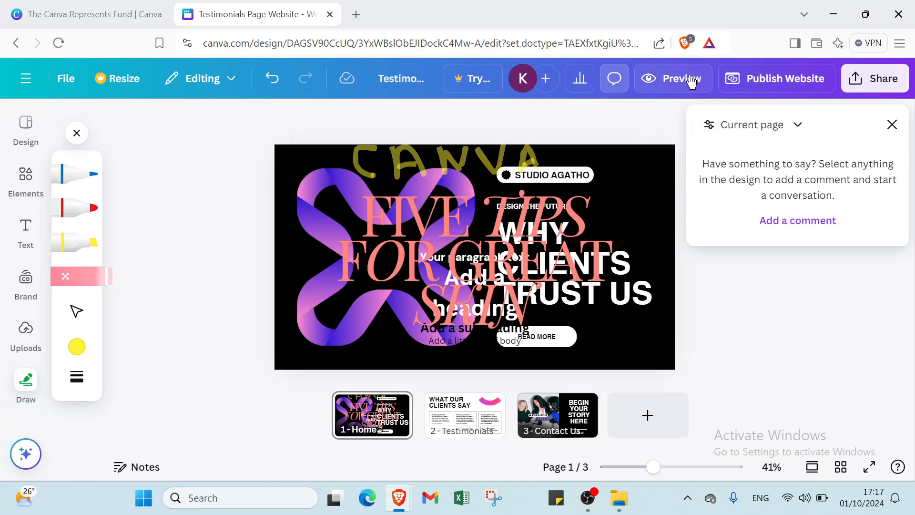
left_click(692, 82)
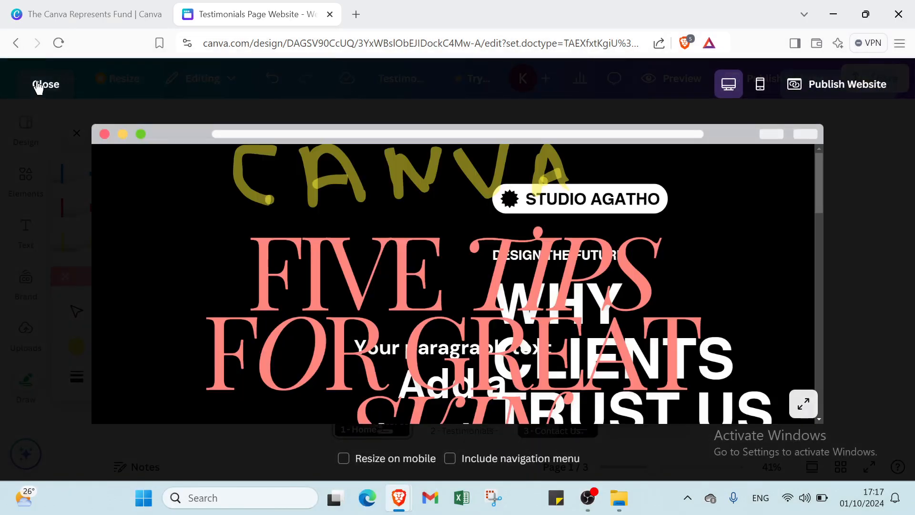
left_click(35, 85)
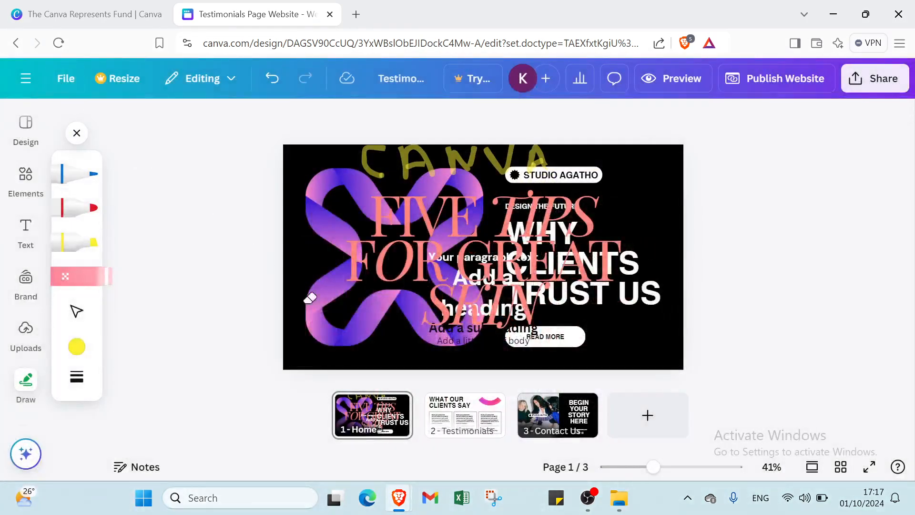
Zoom the Home page out to 23% and try the continuous scroll and grid views of the website's pages
left_click_drag(653, 467, 634, 468)
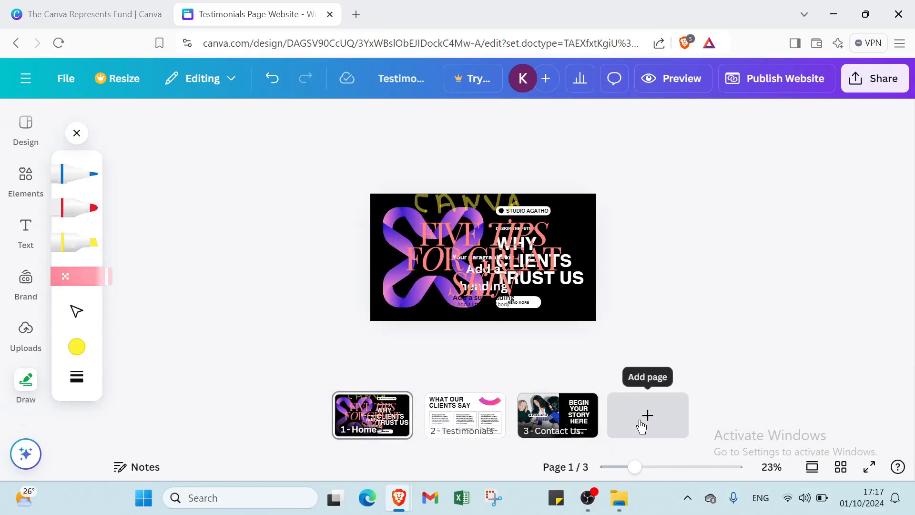
left_click(812, 476)
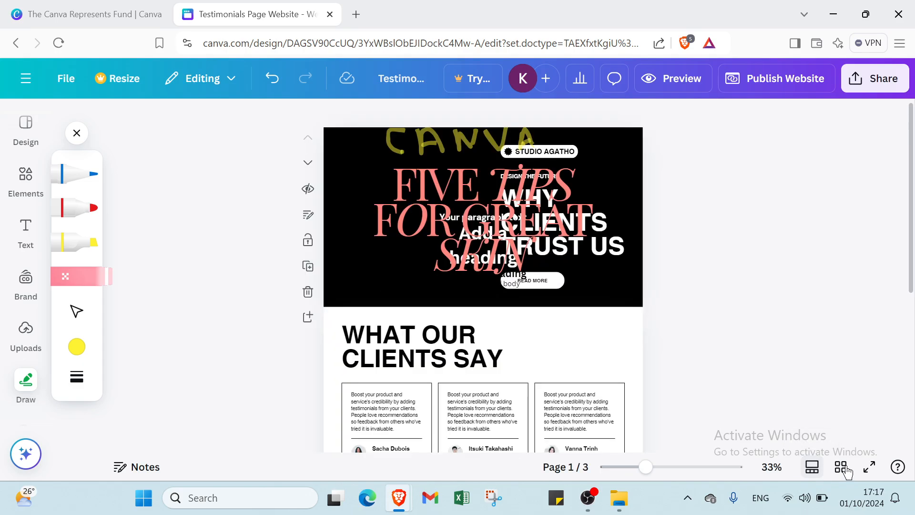
left_click(811, 468)
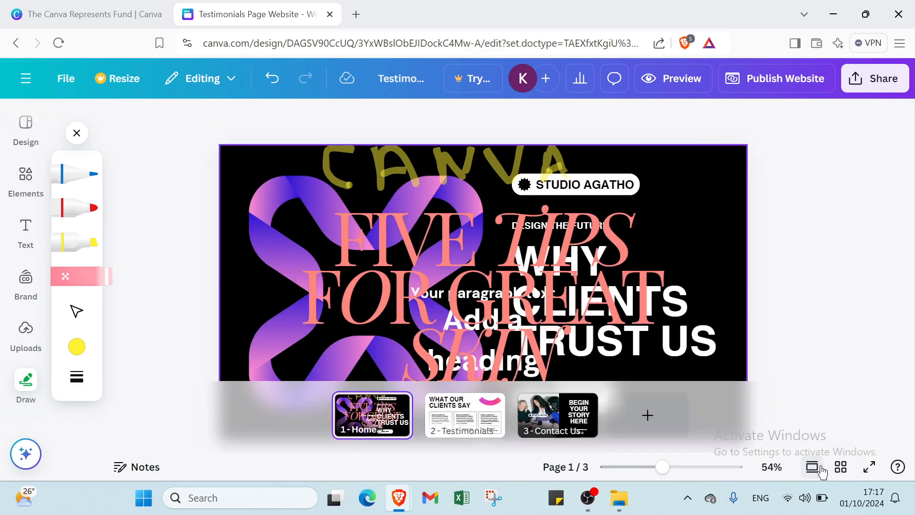
left_click(840, 468)
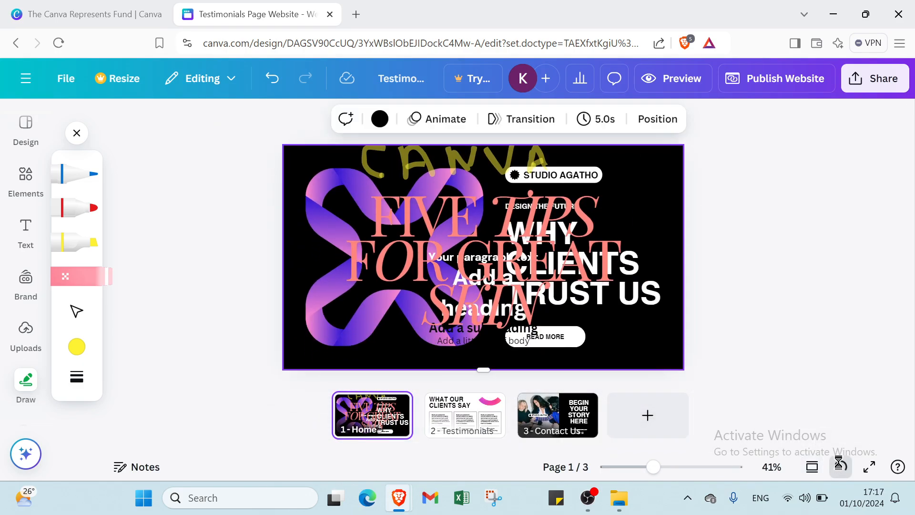
left_click(840, 466)
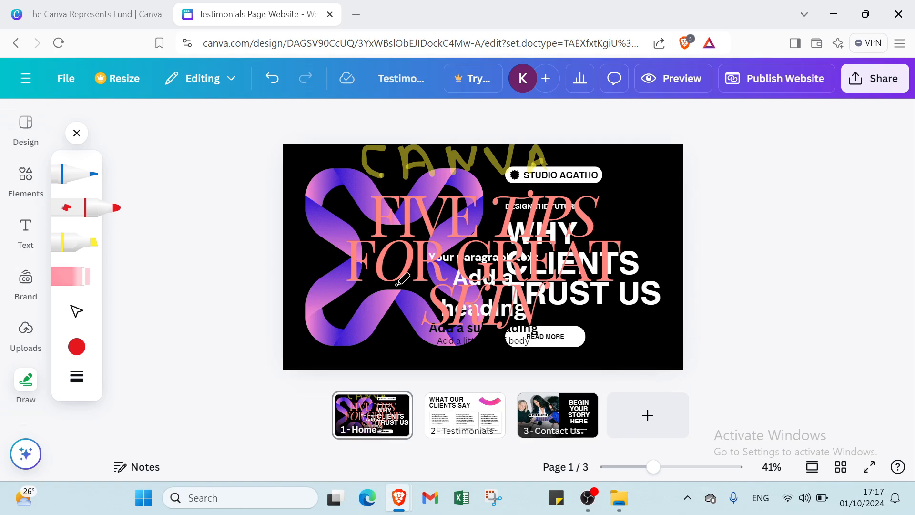
Leave drawing mode, set the "Five Tips for Great Skin" text to font size 147 and check its additional formatting options
key("Escape")
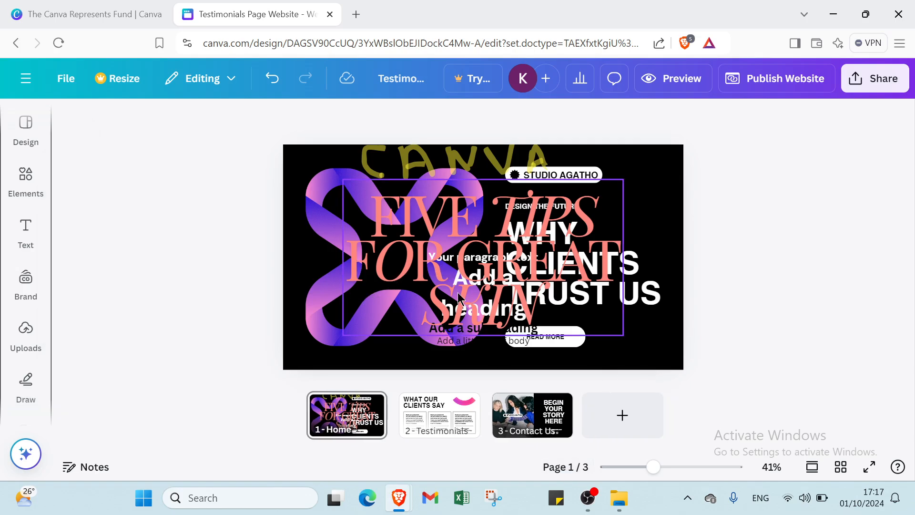
left_click(345, 198)
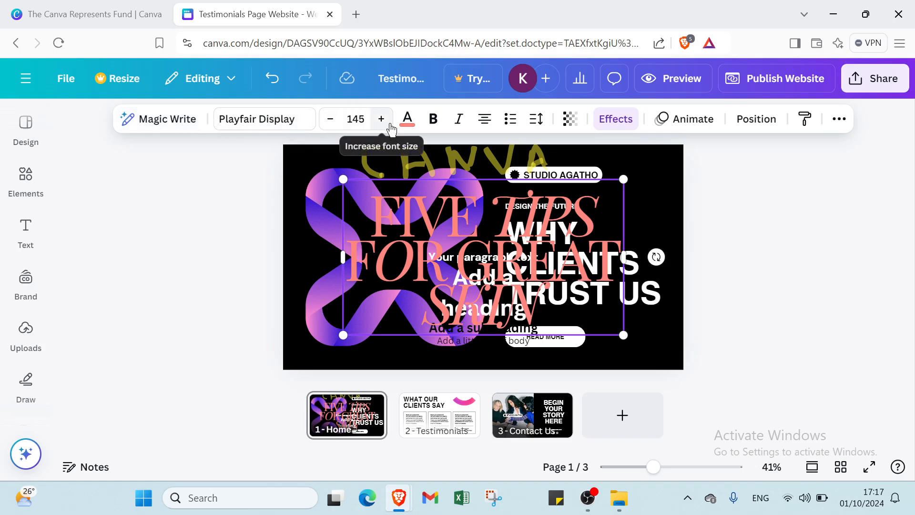
left_click(383, 122)
left_click(382, 122)
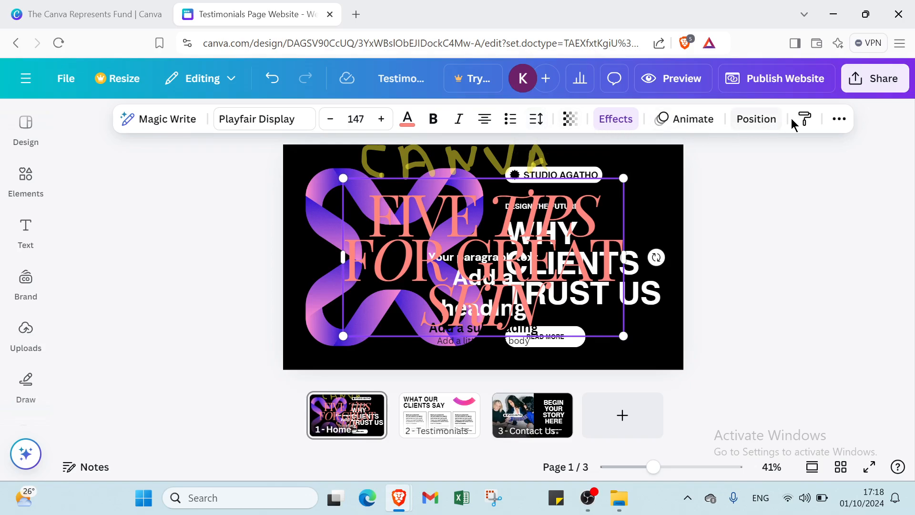
left_click(838, 118)
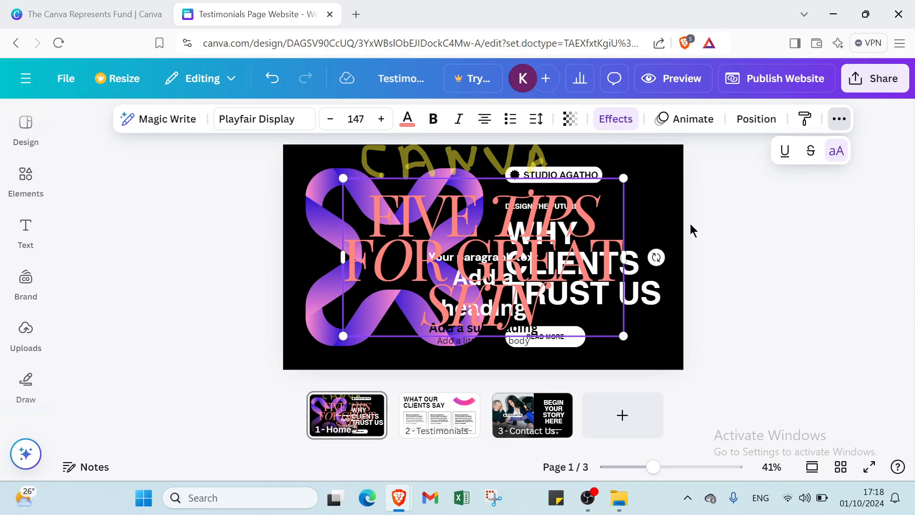
left_click(708, 203)
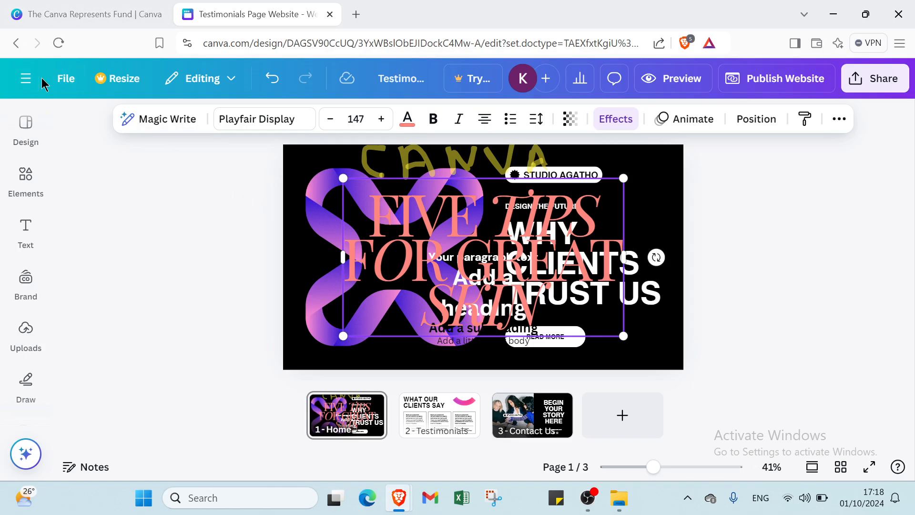
Return from the editor to the Canva home page and look through the introduction of The Canva Represents Fund page
left_click(31, 85)
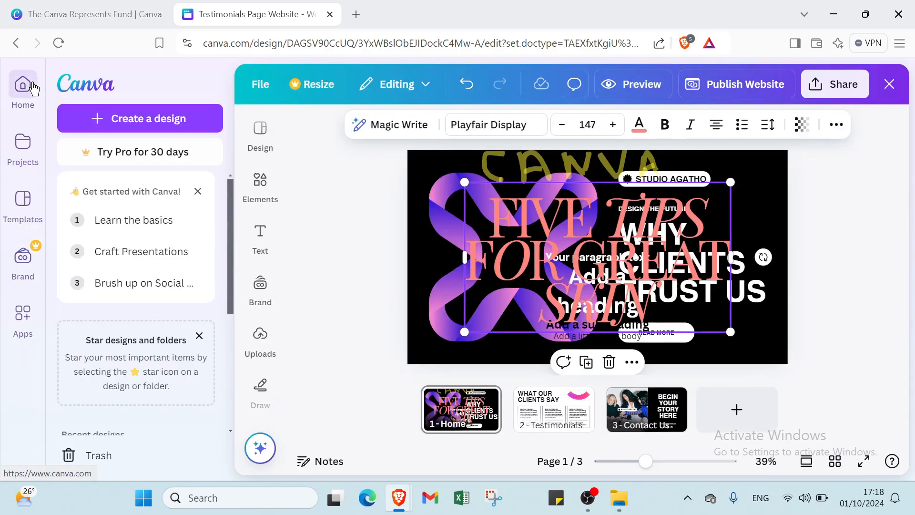
left_click(34, 88)
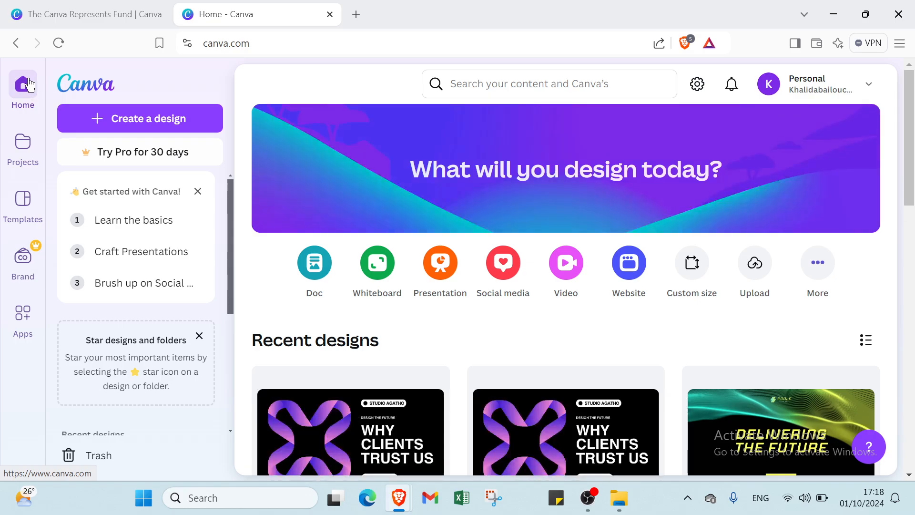
left_click(64, 11)
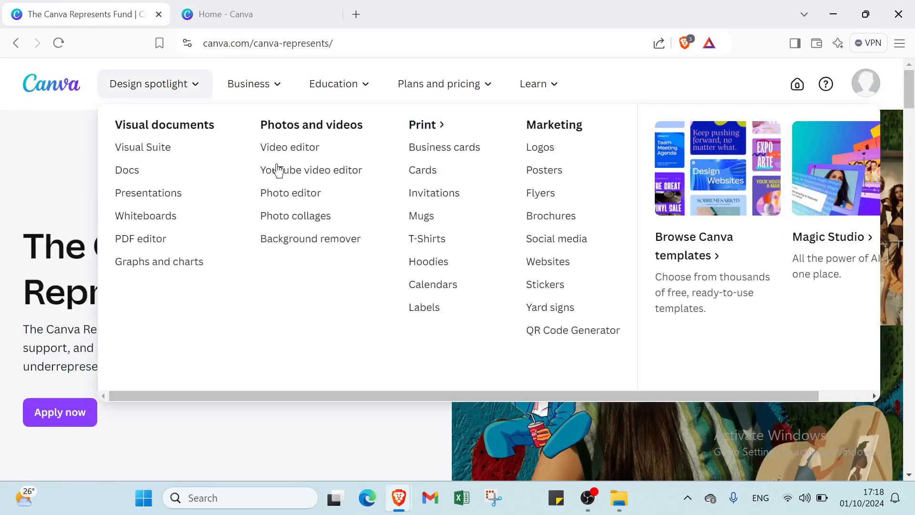
scroll(440, 368, "down", 2)
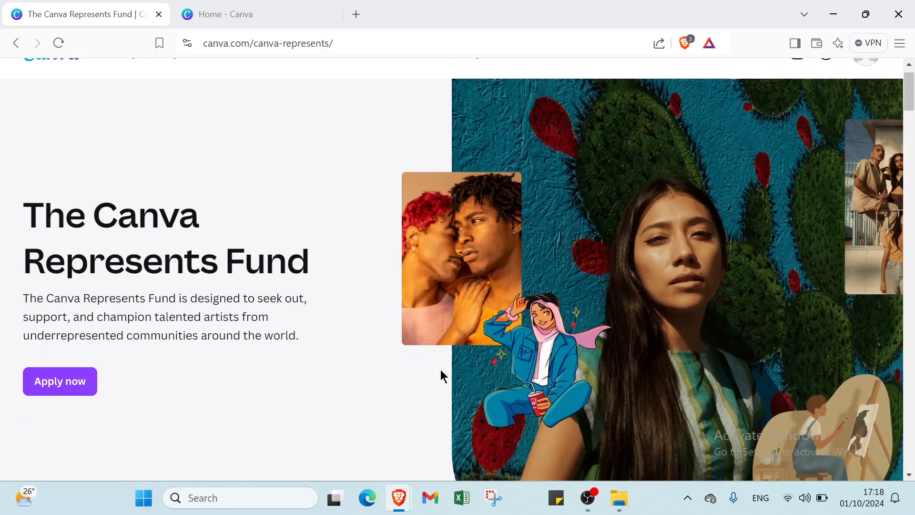
scroll(440, 370, "down", 5)
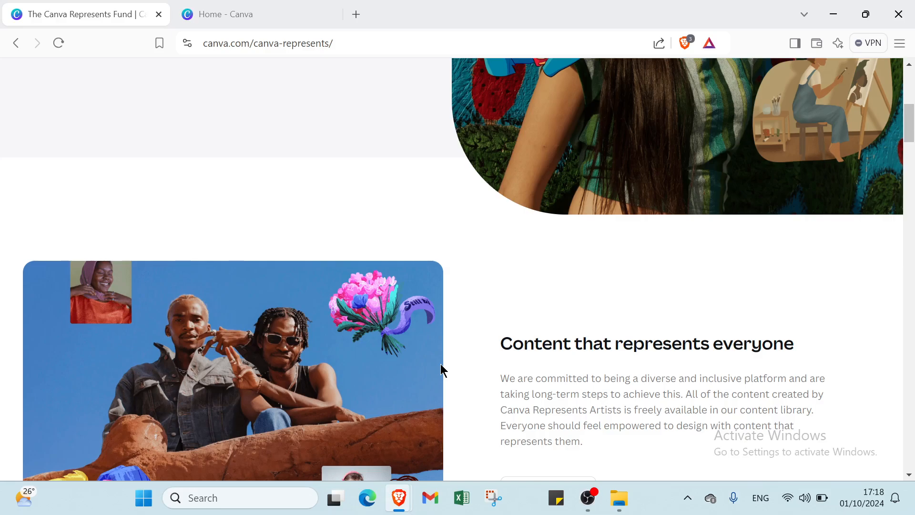
scroll(440, 364, "up", 5)
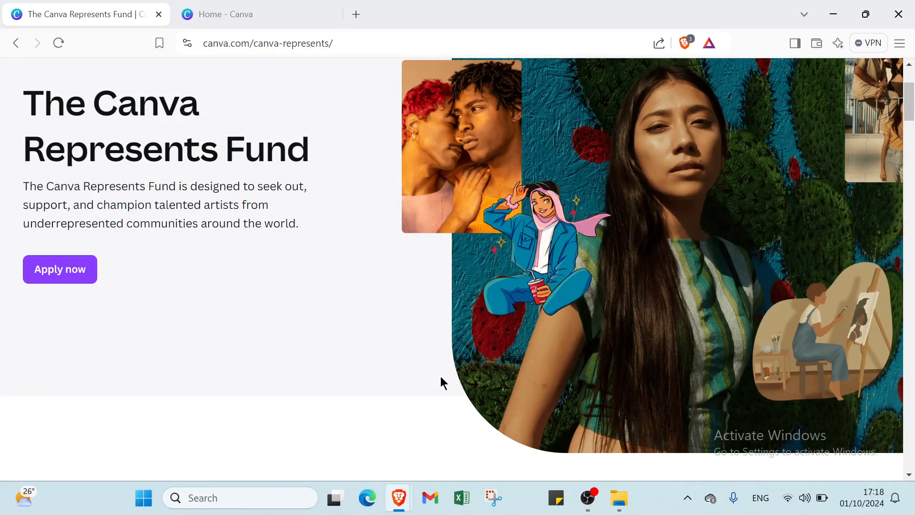
scroll(440, 376, "up", 2)
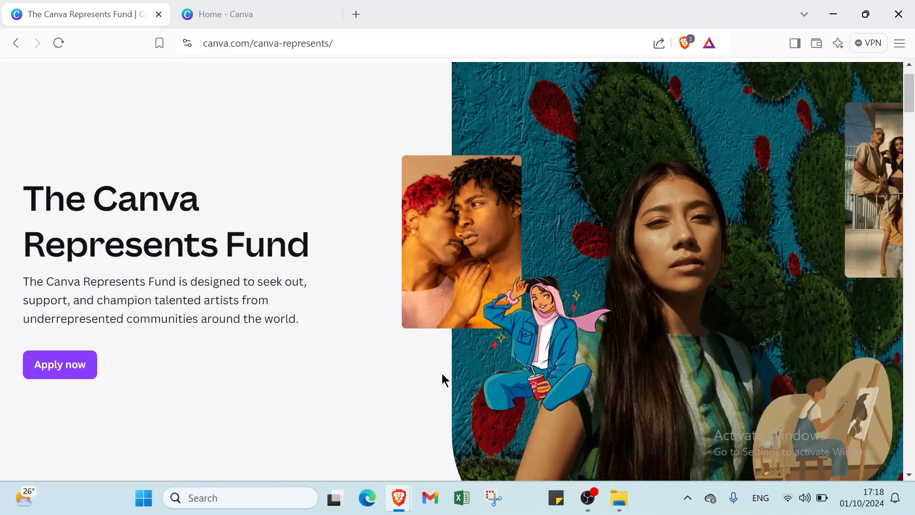